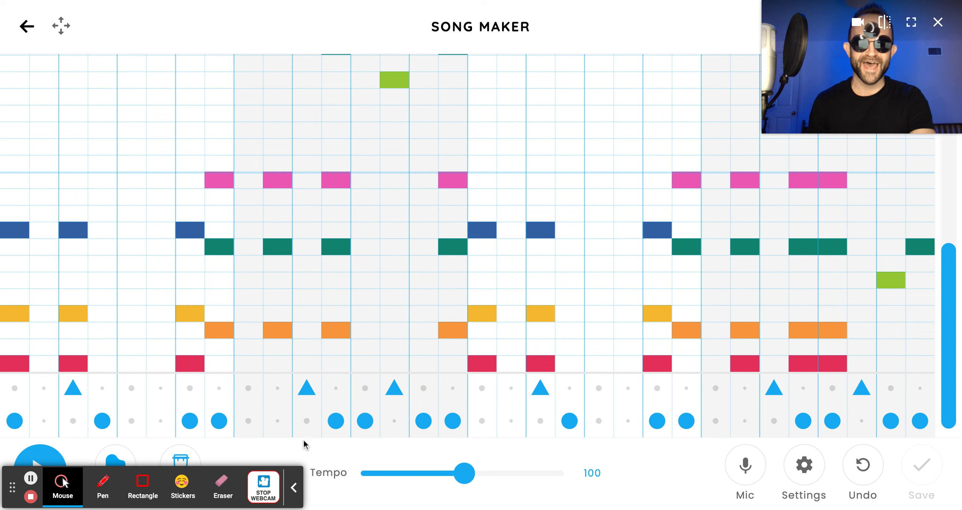
Step: Play the finished example song, looking through its upper and lower octaves, and stop playback
left_click(297, 490)
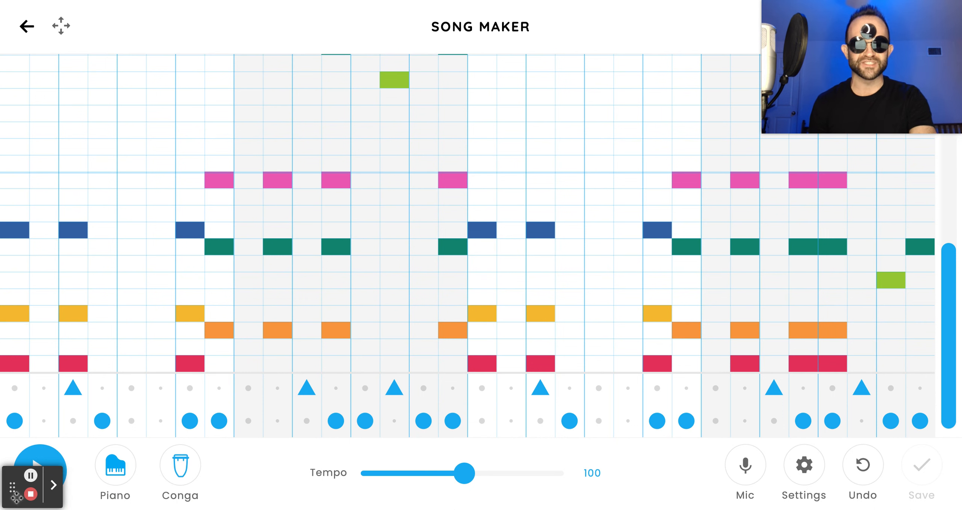
left_click_drag(13, 490, 244, 21)
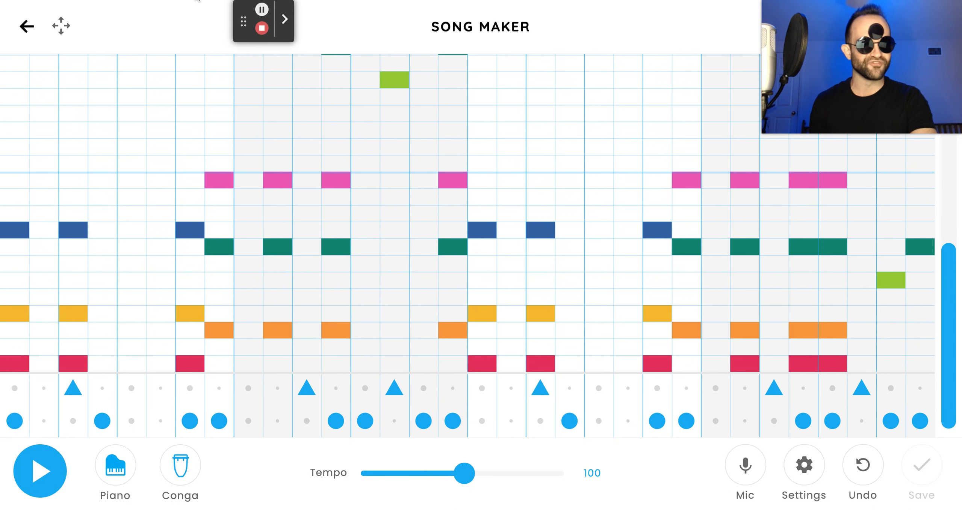
left_click(40, 471)
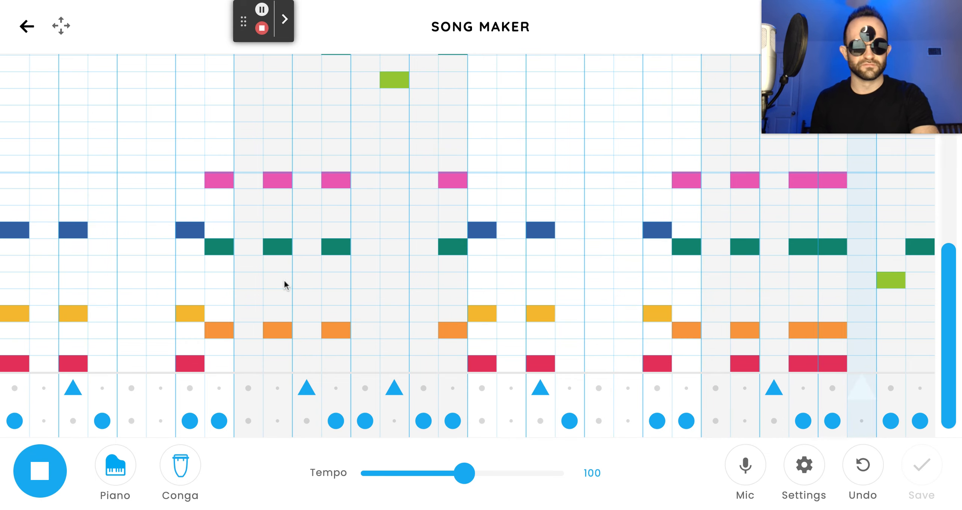
scroll(284, 281, "up", 1)
scroll(285, 280, "up", 3)
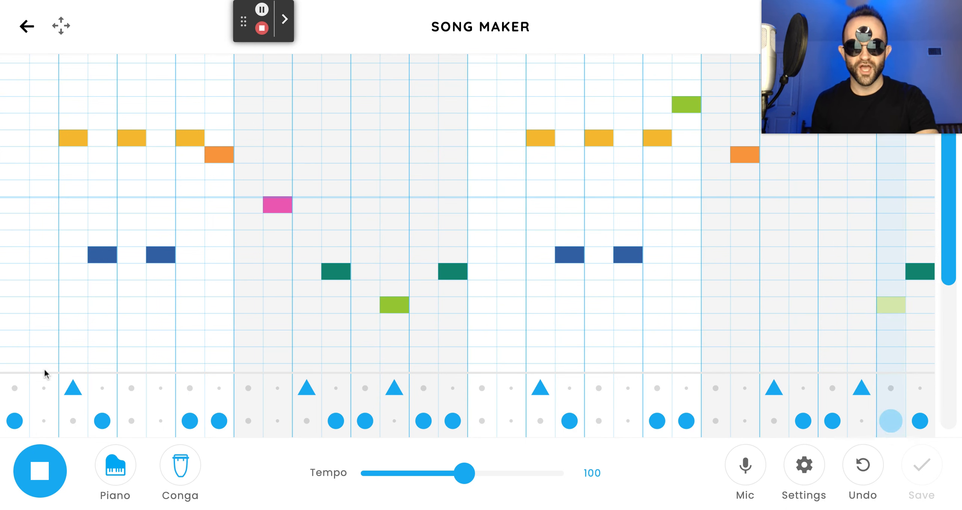
left_click(41, 481)
scroll(314, 151, "down", 3)
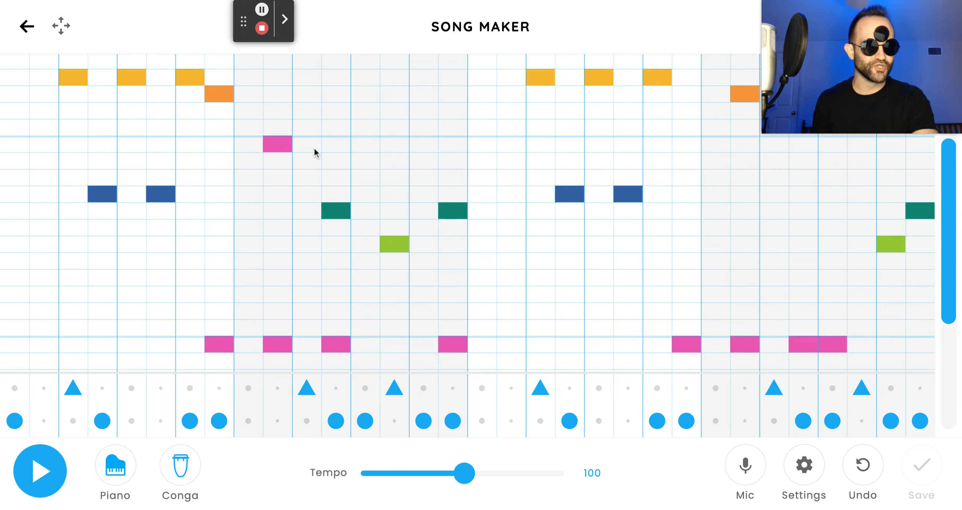
scroll(314, 148, "down", 3)
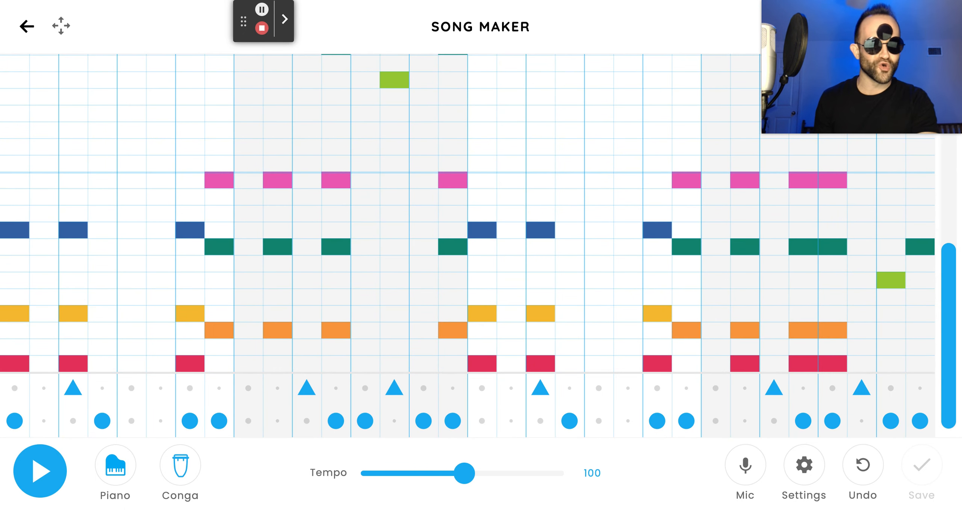
Step: Restart with a new empty song grid
left_click_drag(868, 58, 868, 140)
left_click(805, 31)
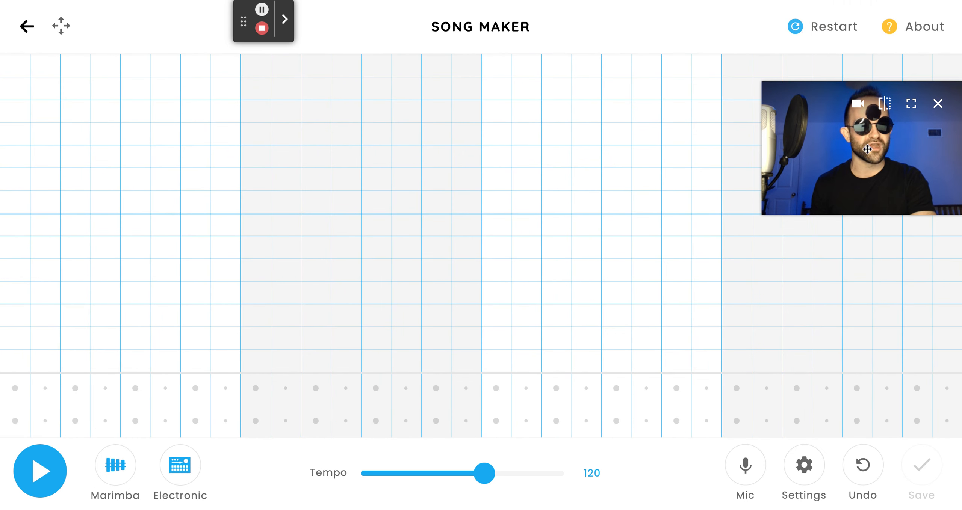
left_click_drag(868, 84, 868, 3)
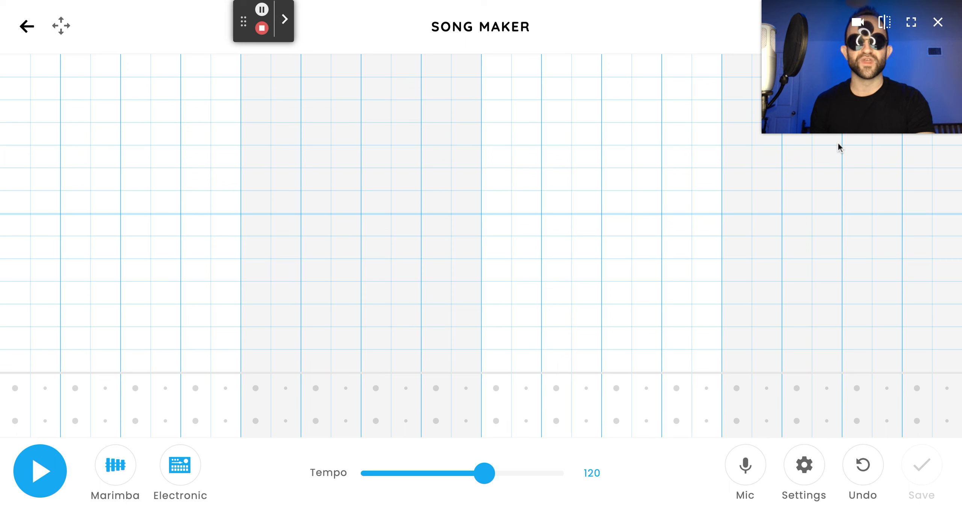
Step: Configure the song for a Chromatic scale with a range of 3 octaves, and show the lowest octave
left_click(805, 481)
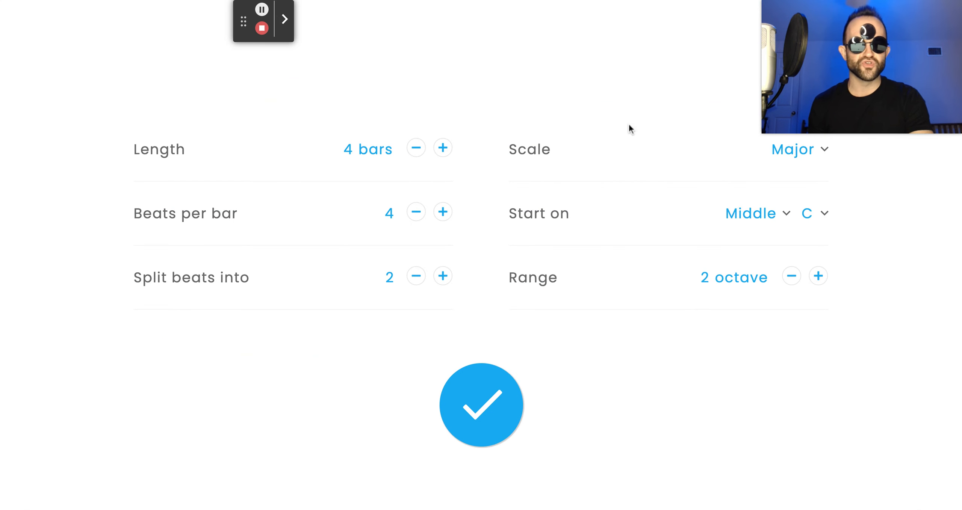
left_click(806, 154)
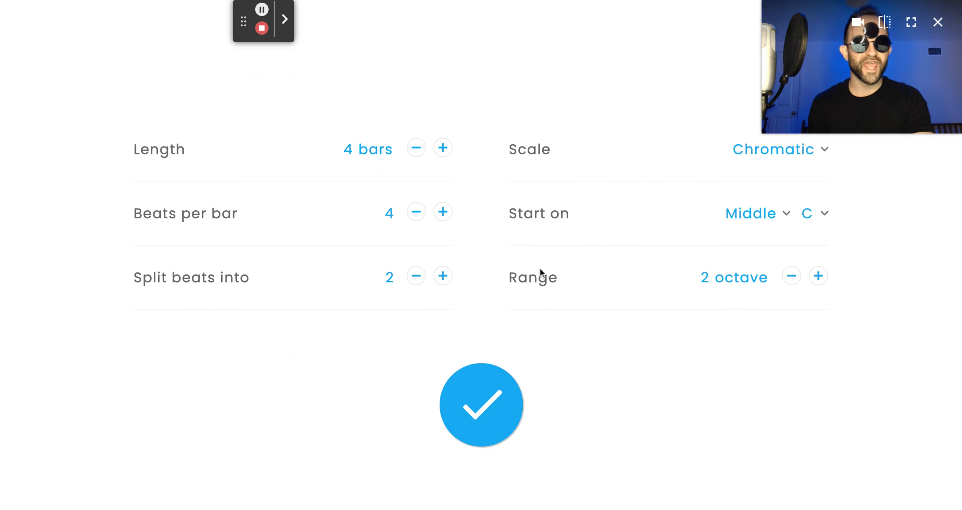
left_click(818, 277)
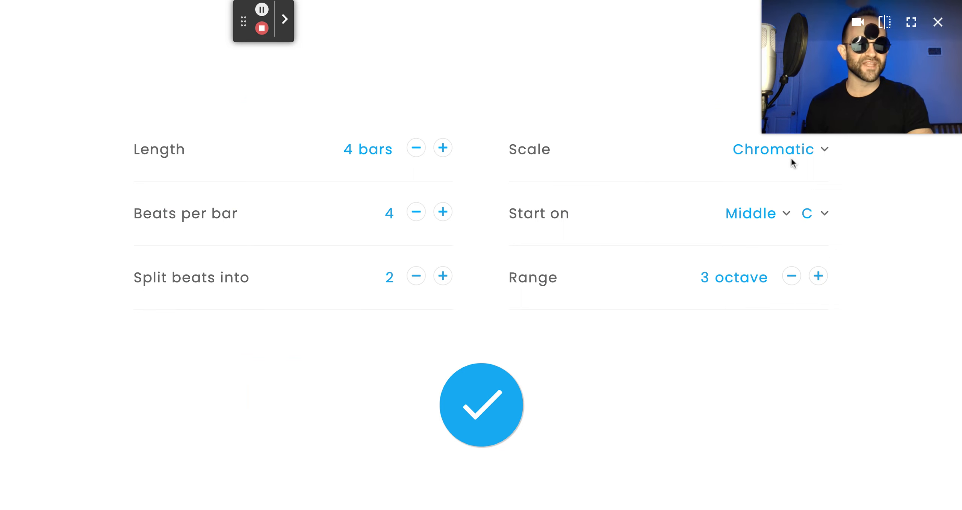
left_click(482, 415)
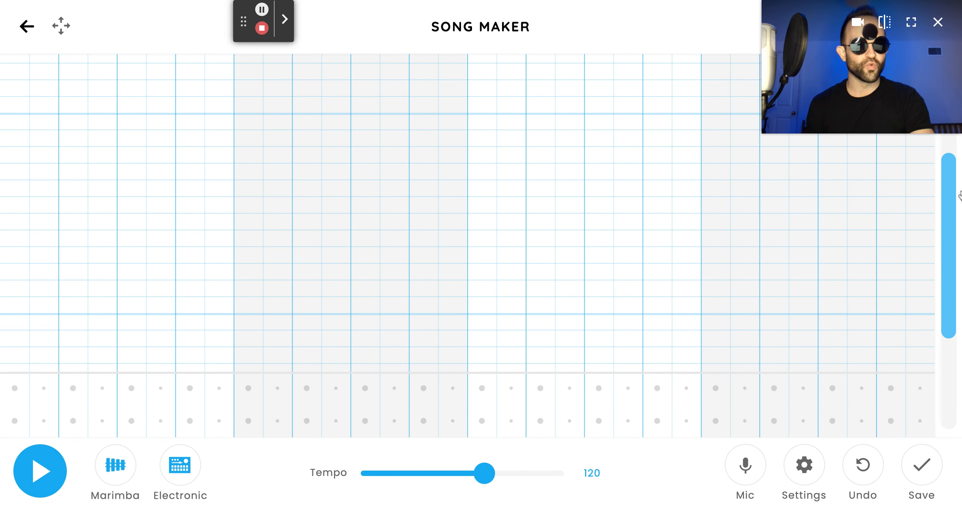
left_click_drag(949, 203, 956, 303)
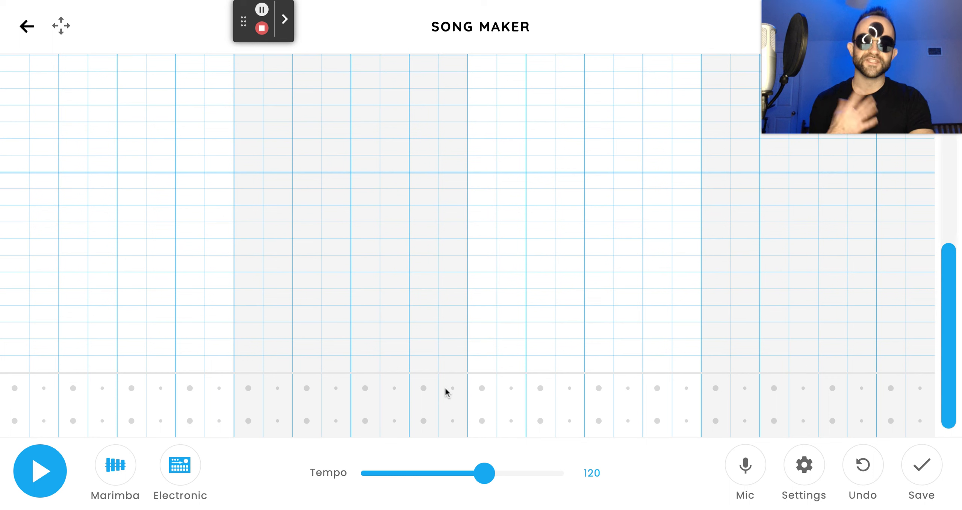
Step: Set the tempo to 100 and change the percussion instrument to Conga
double_click(591, 475)
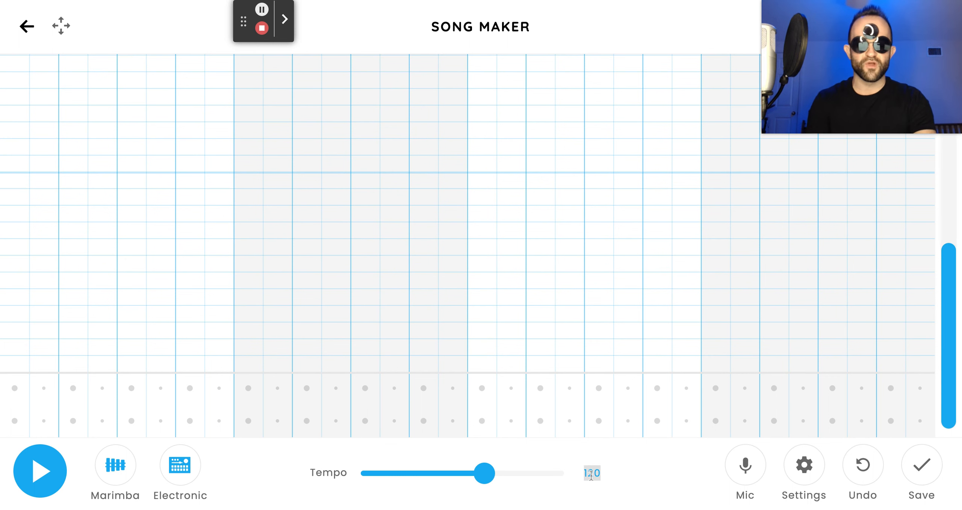
type("100")
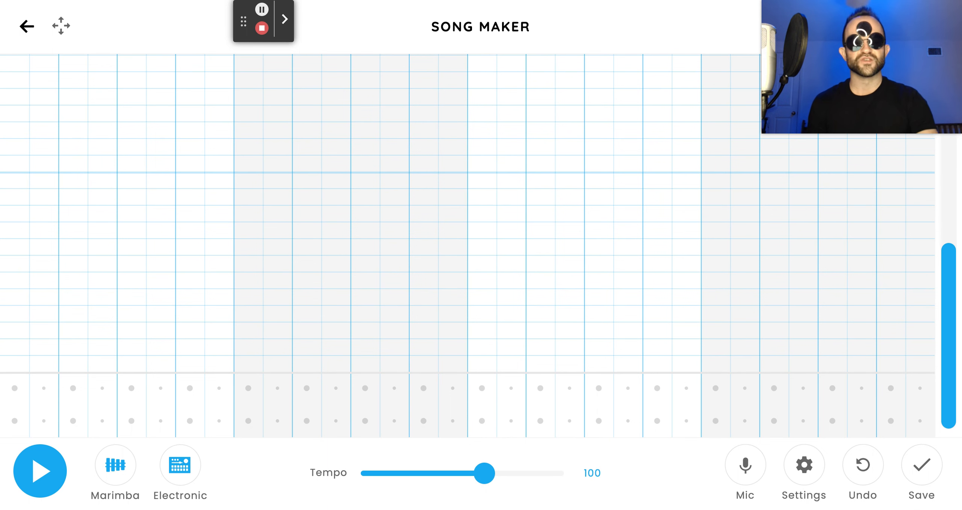
left_click(184, 472)
left_click(185, 474)
left_click(187, 476)
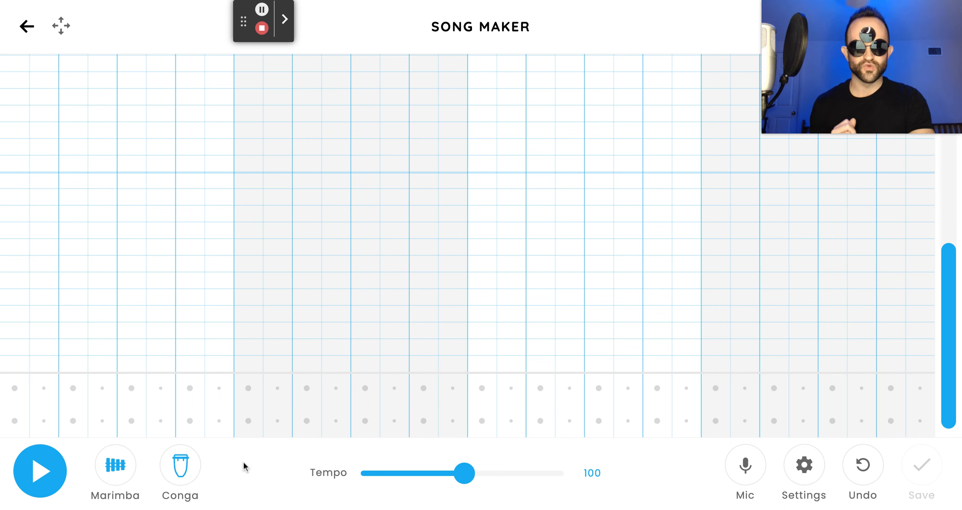
Step: Enter bar 1 percussion: low hits on 1, the "and" of 2, 4 and its "and", a high hit on 2; play it
left_click(14, 421)
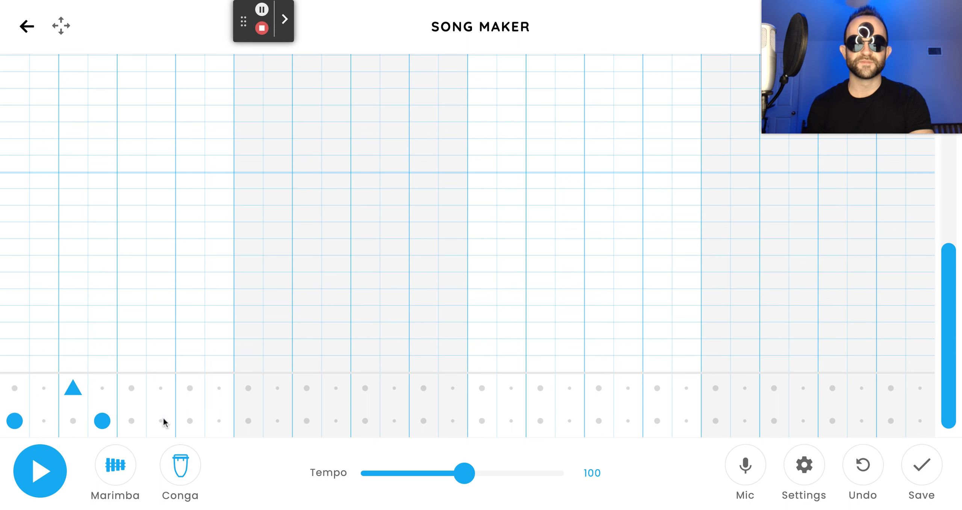
left_click(188, 419)
left_click(219, 421)
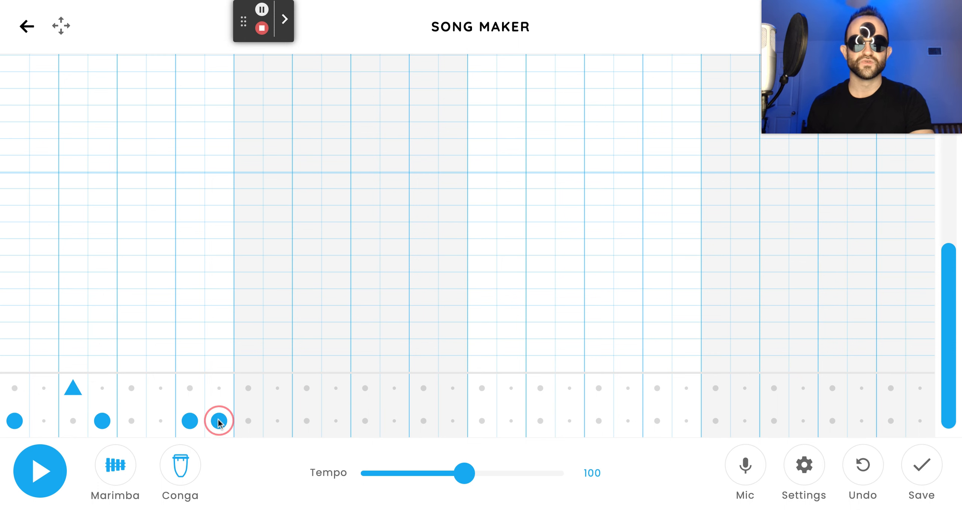
left_click(46, 474)
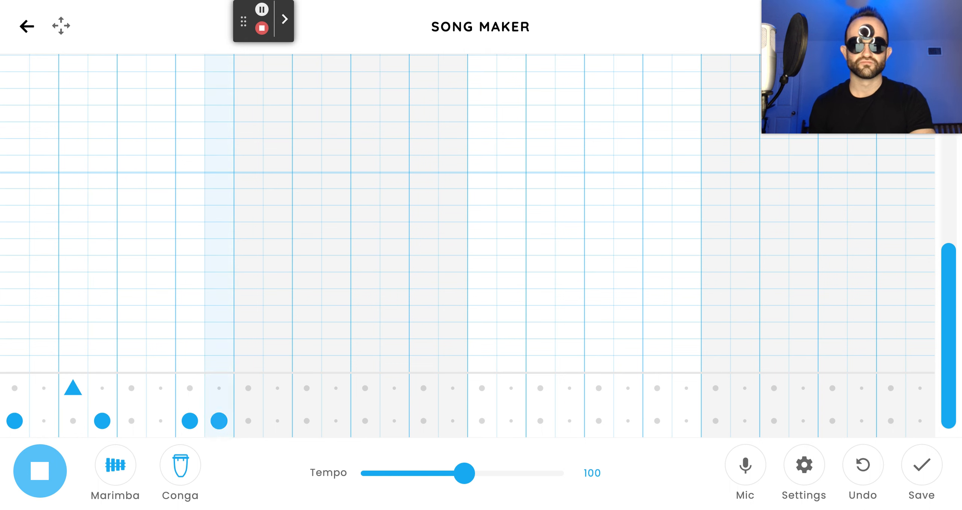
left_click(46, 474)
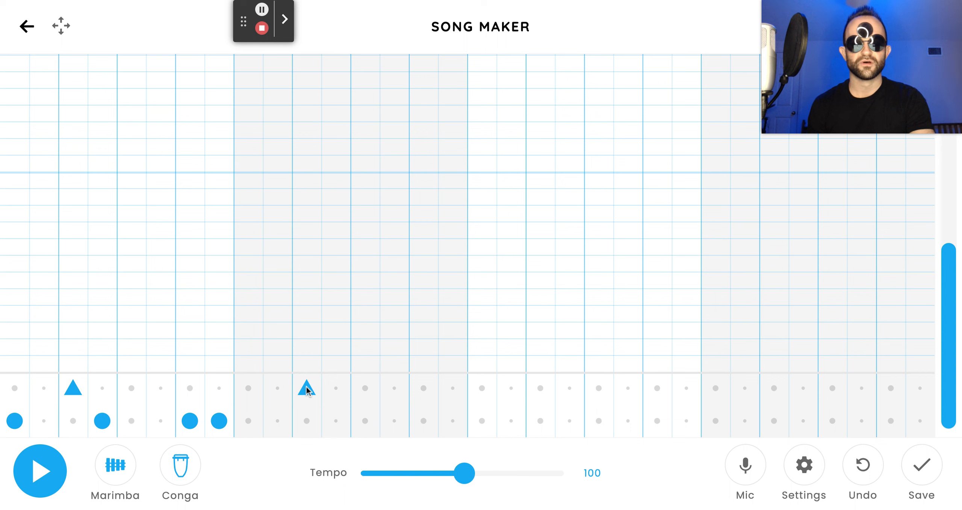
Step: Enter bar 2 percussion: high hits on 2 and the "and" of 3, low hits on 2-and, 3, 4 and 4-and; play it
left_click(364, 422)
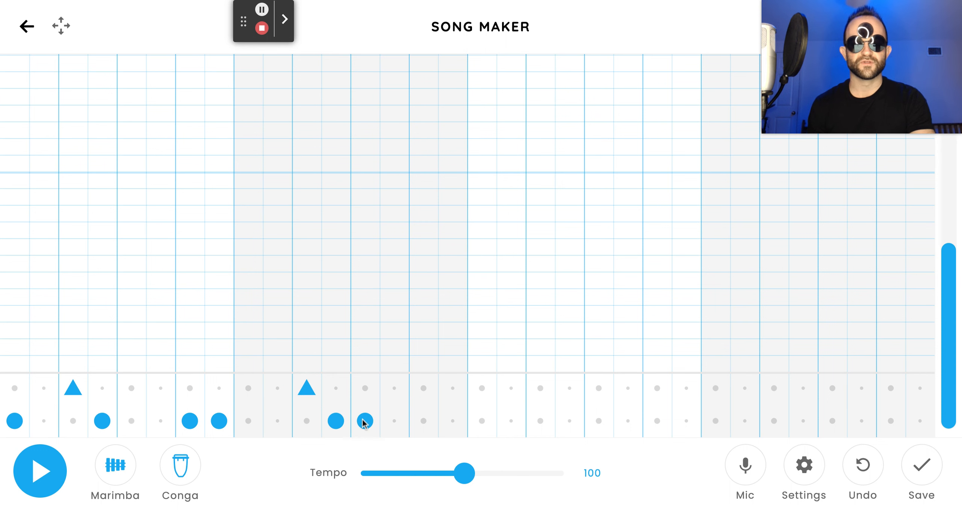
left_click(391, 390)
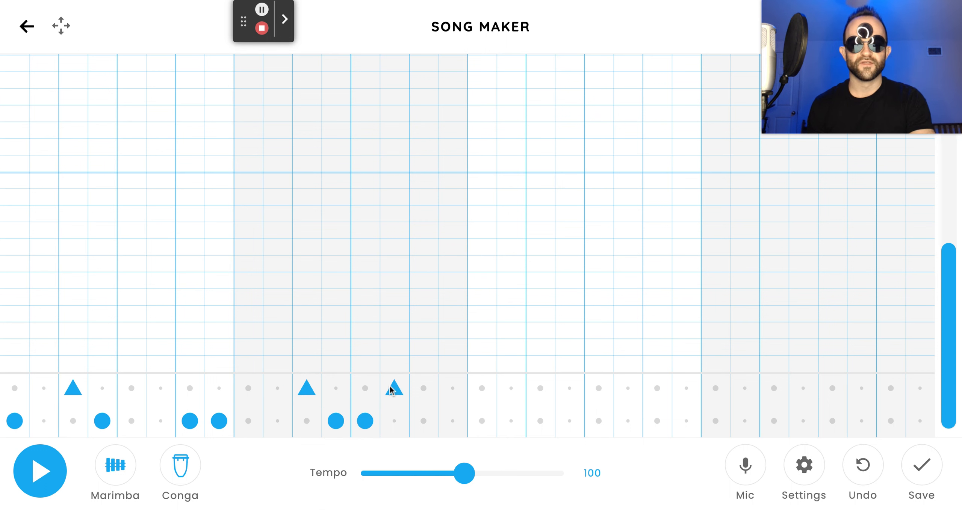
left_click(423, 421)
left_click(451, 422)
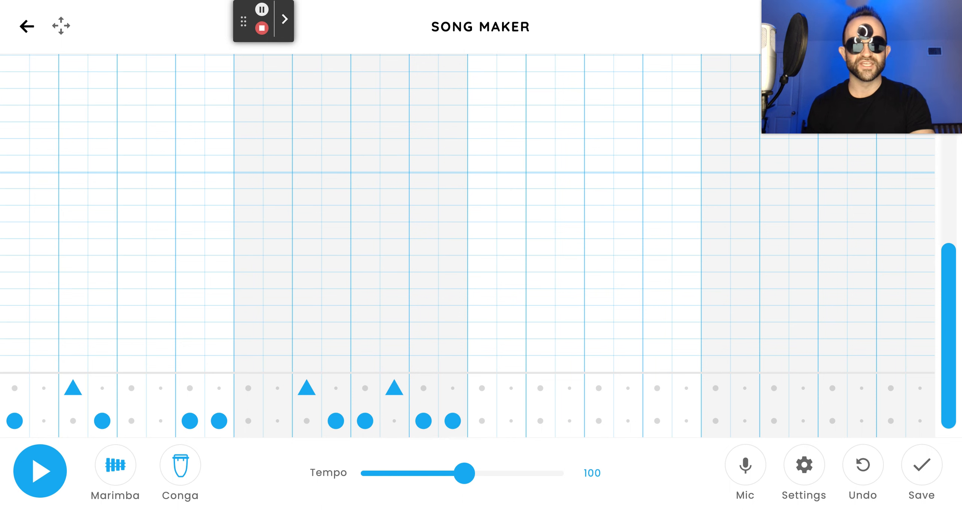
left_click(39, 471)
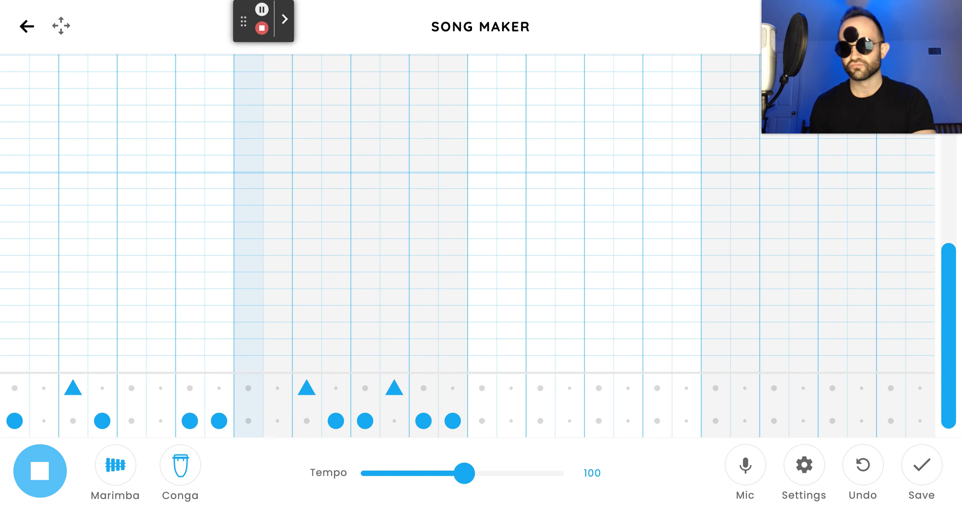
left_click(307, 388)
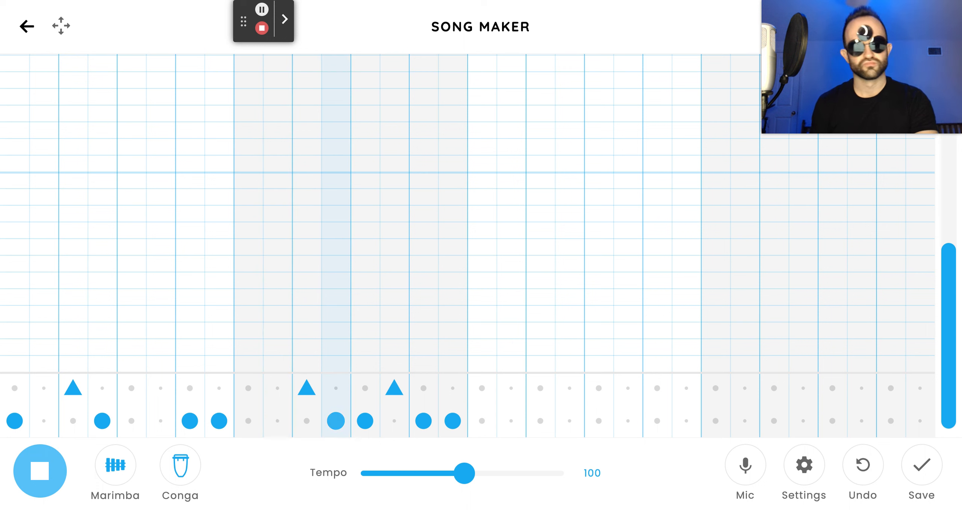
left_click(41, 475)
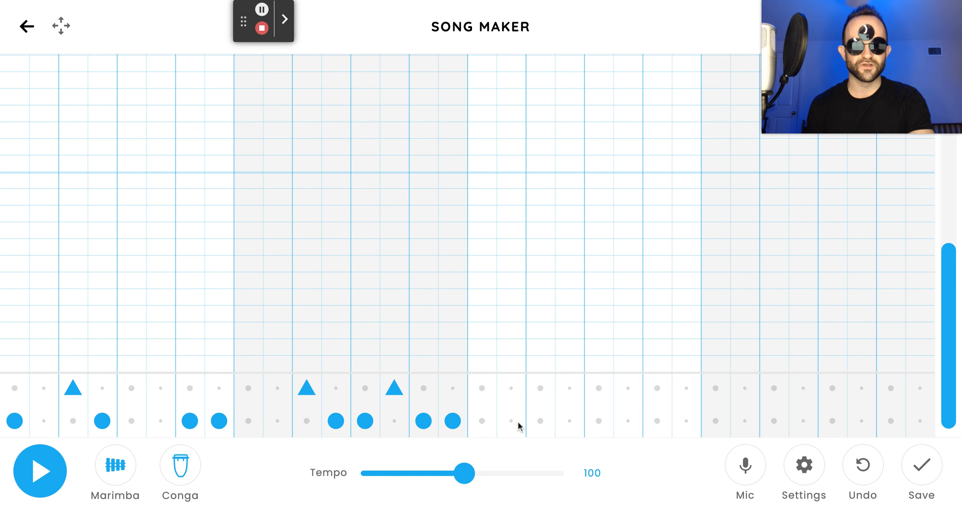
Step: Repeat the two-bar conga pattern in bars 3 and 4, omitting the low hit on beat 1 of bar 3, and play the full loop
left_click(570, 421)
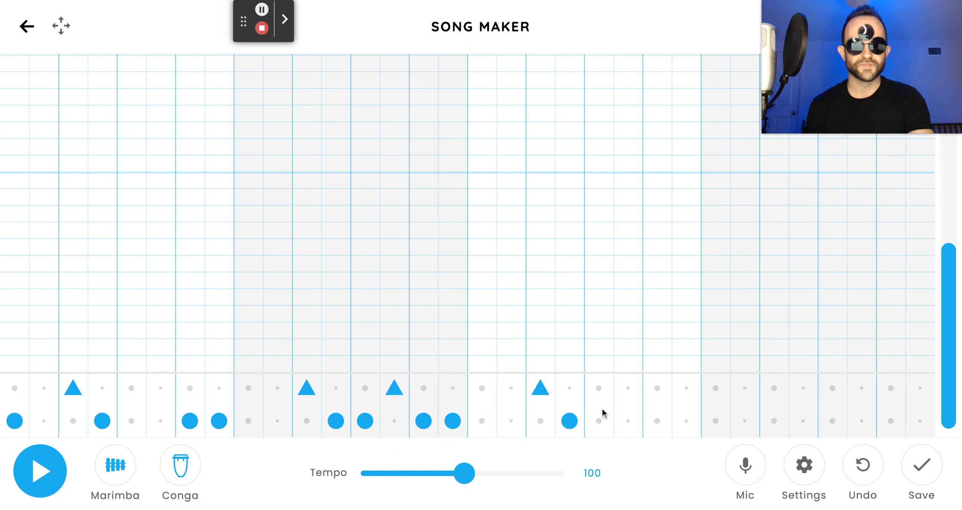
left_click(657, 421)
left_click(686, 421)
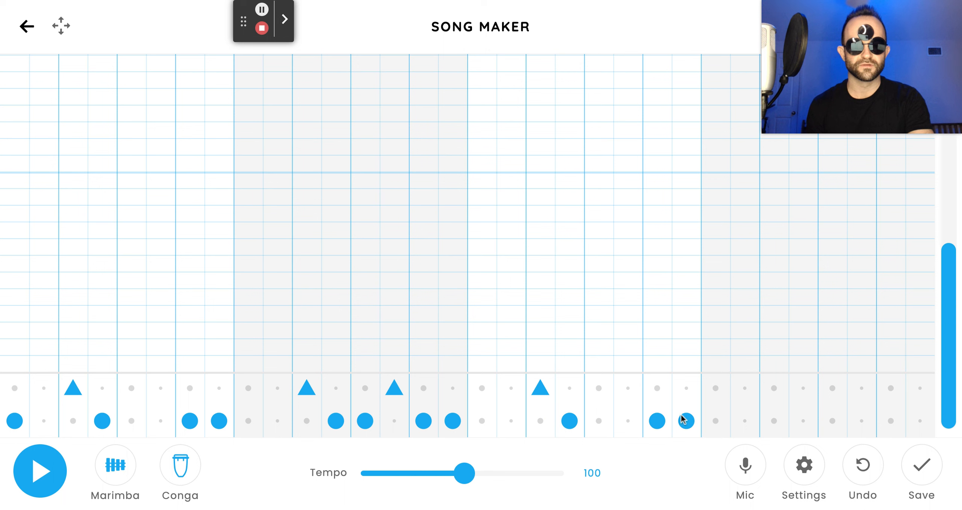
left_click(774, 388)
left_click(803, 421)
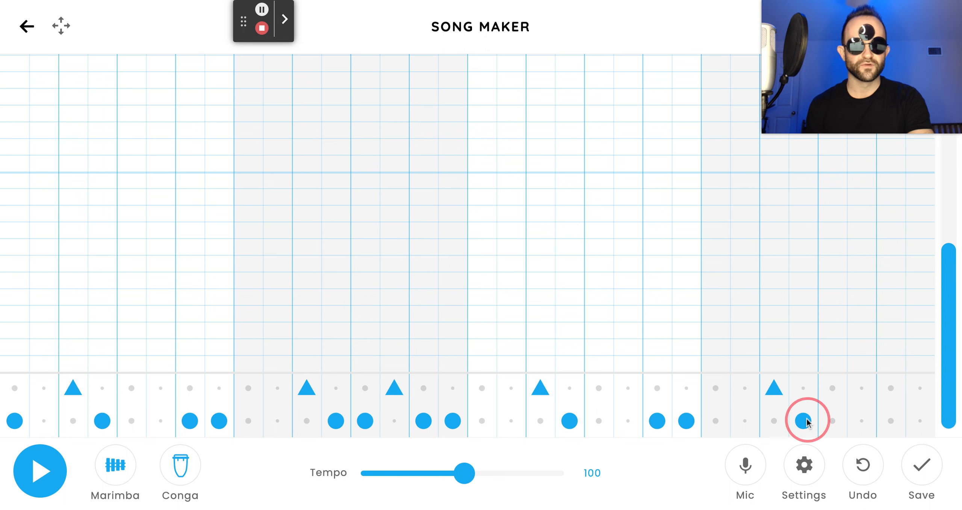
left_click(833, 421)
left_click(861, 389)
left_click(891, 421)
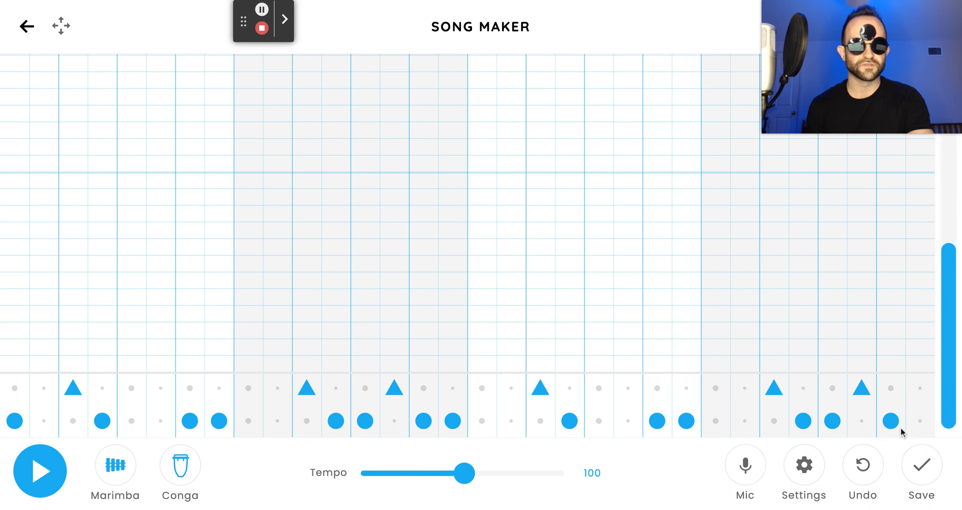
left_click(921, 421)
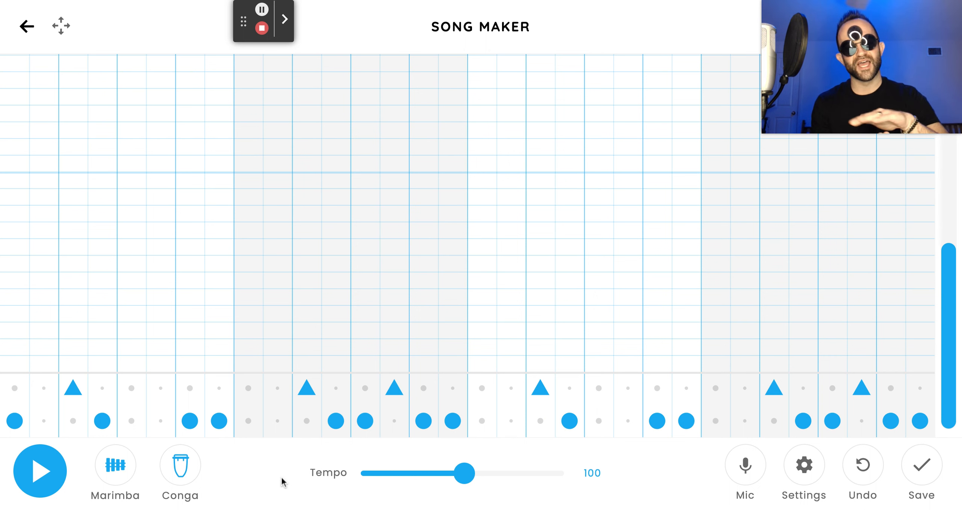
left_click(37, 470)
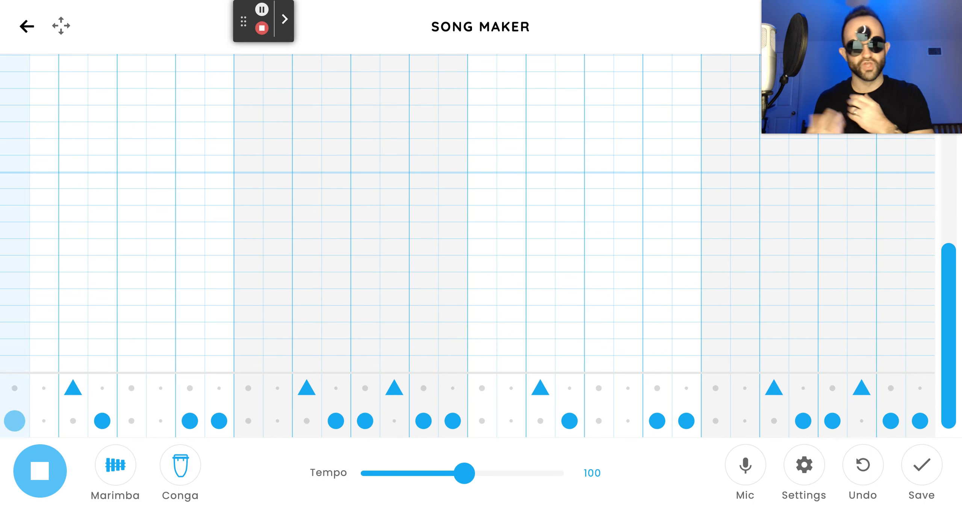
key("space")
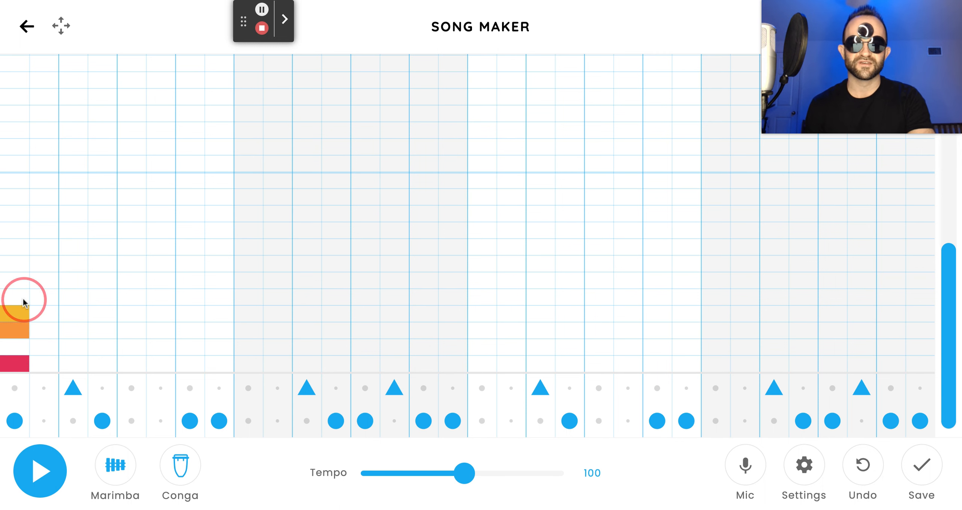
Step: Place a C, D♯ and G♯ chord in the lowest octave on beats 1 and 2 of bar 1, removing the stray D
left_click(21, 326)
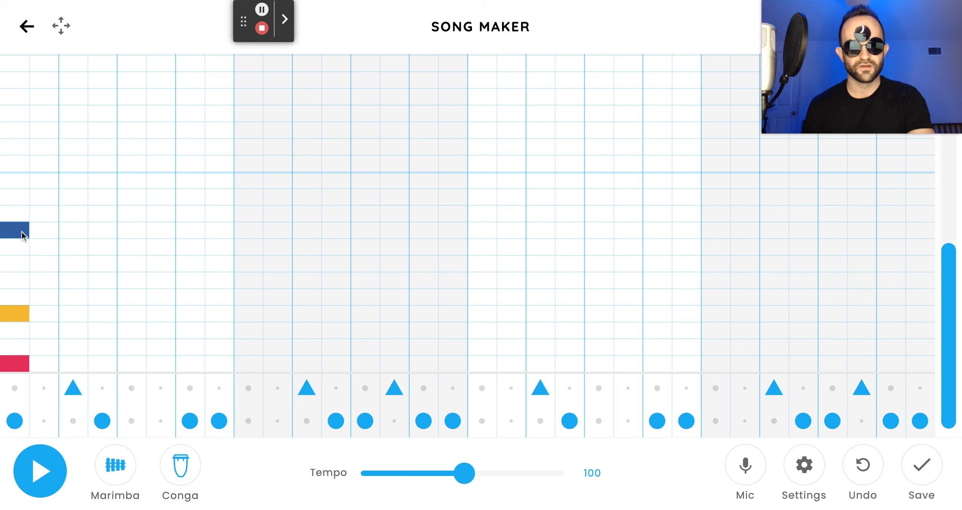
left_click(23, 219)
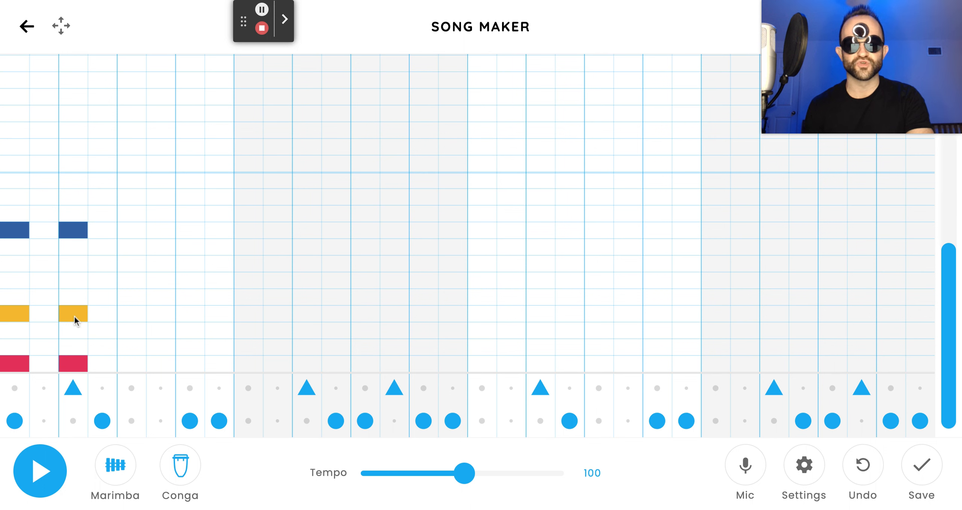
Step: Switch the melody instrument to Piano, add a C, D♯ and G♯ chord on beat 4 of bar 1, and play it
left_click(45, 489)
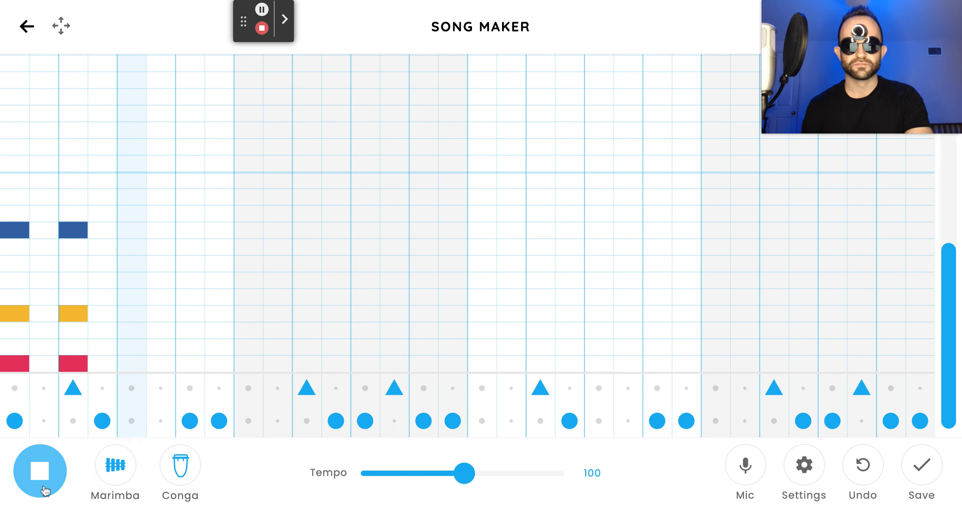
left_click(45, 486)
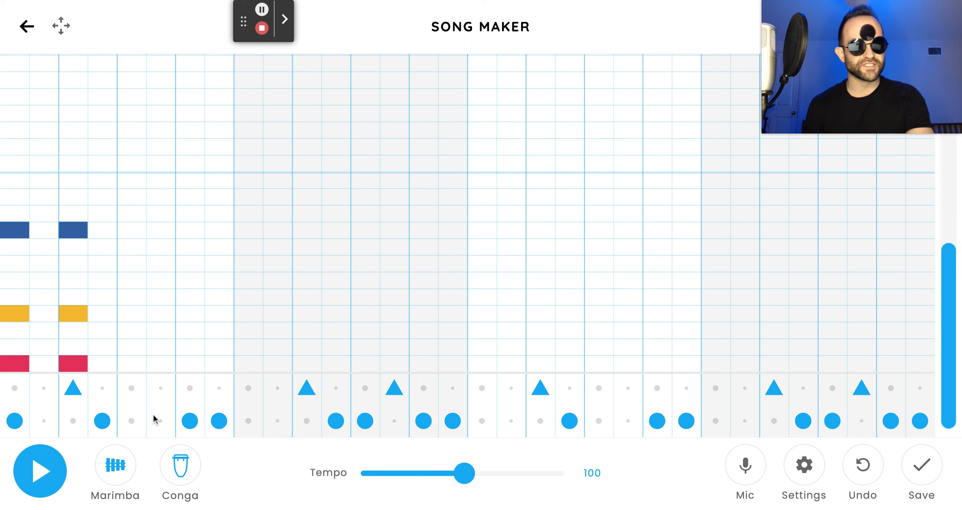
left_click(113, 472)
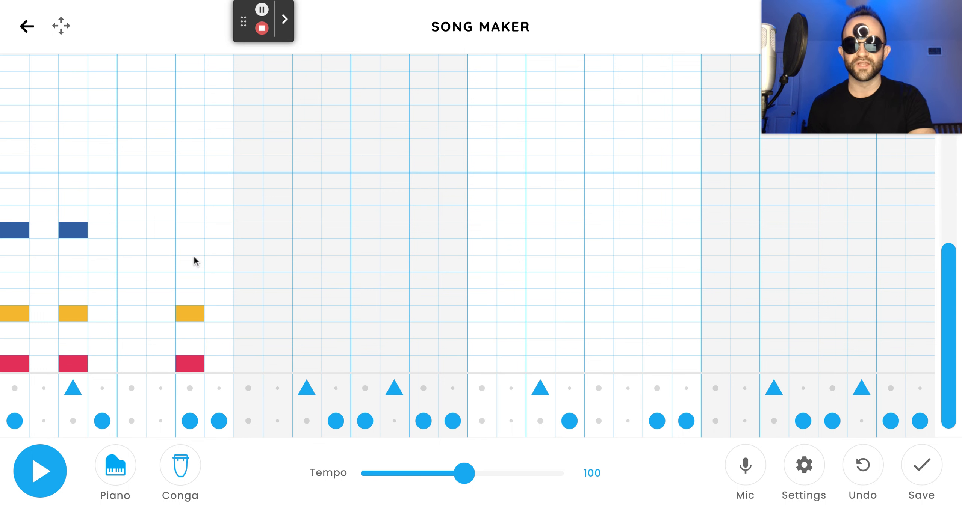
left_click(47, 478)
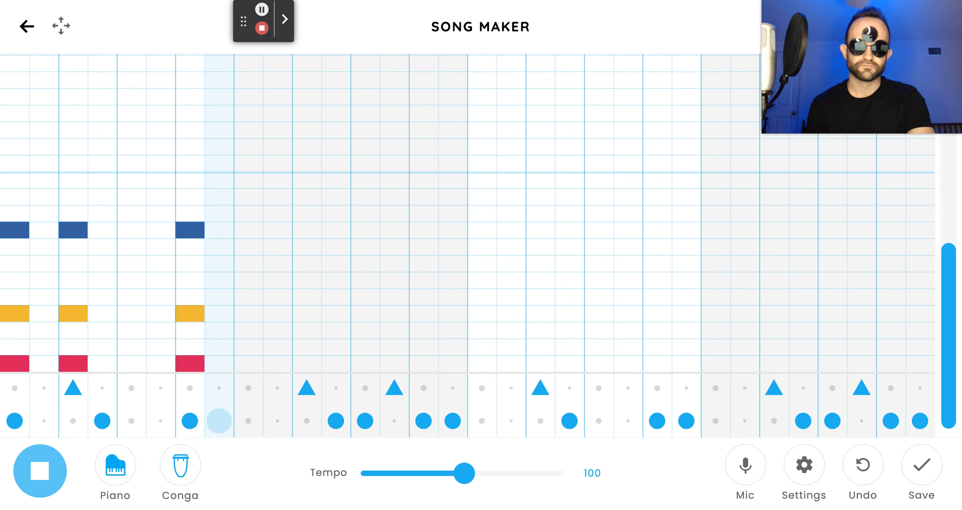
left_click(48, 480)
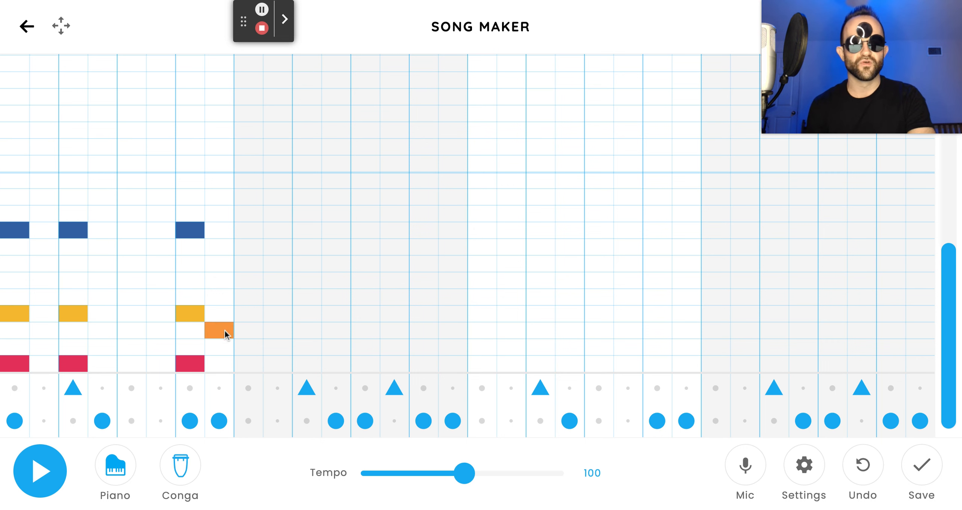
Step: Place a D, G and B chord in the lowest octave on the "and" of beat 4 in bar 1, and play it
left_click(225, 248)
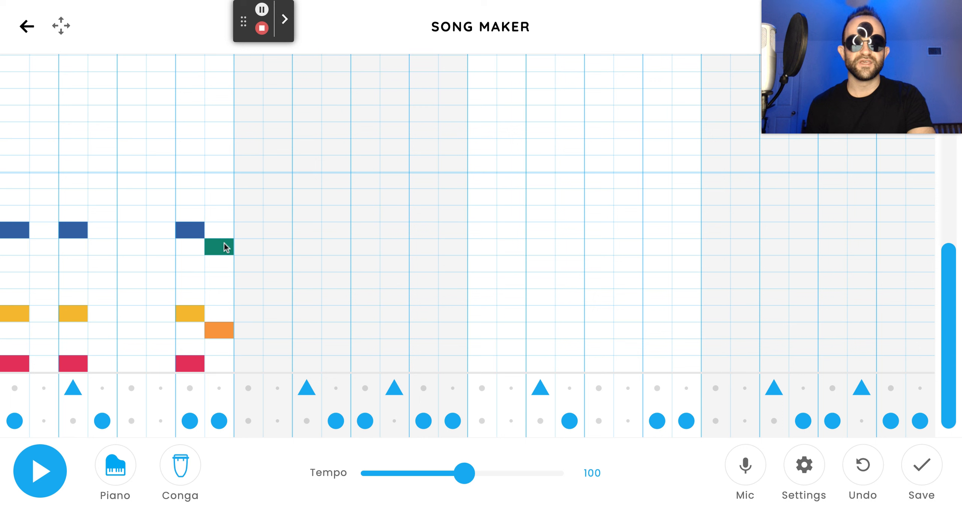
left_click(220, 179)
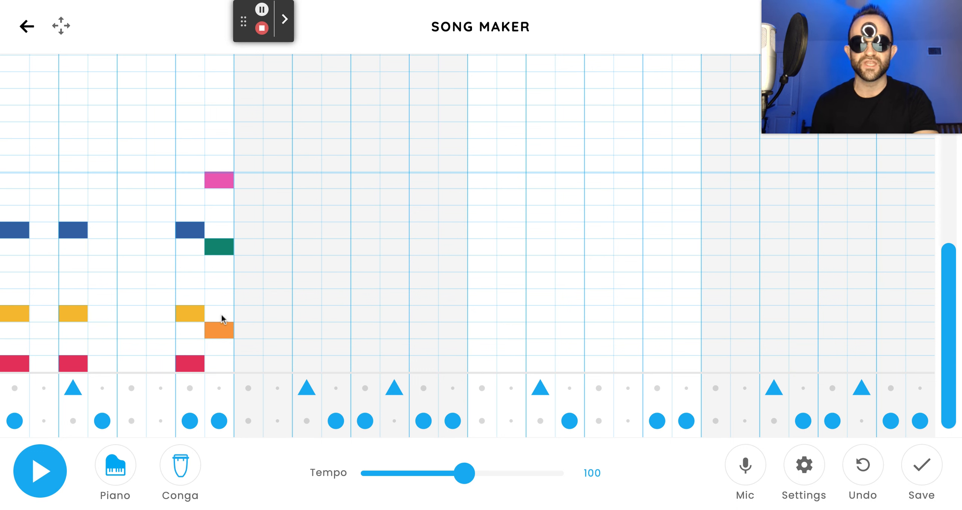
left_click(36, 470)
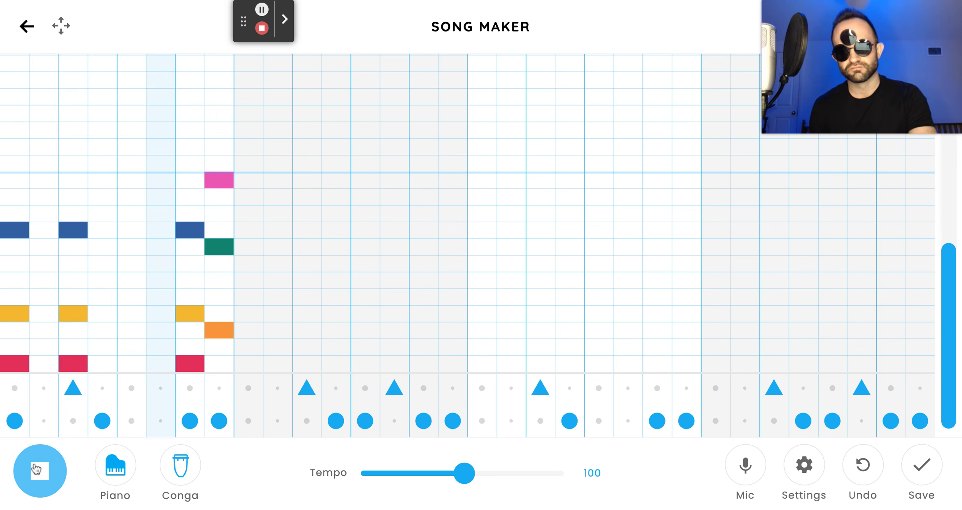
left_click(35, 469)
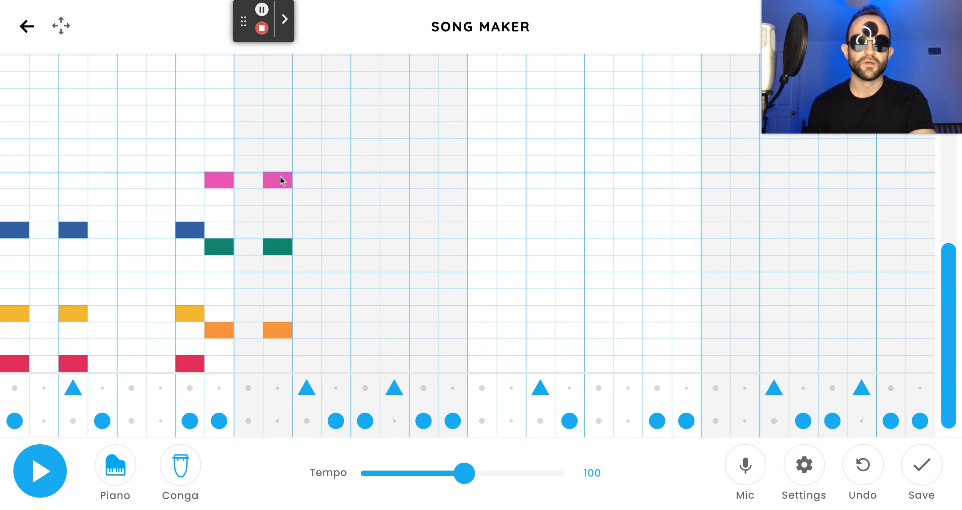
Step: Add D, G and B chords in bar 2 on the "and" of beats 1, 2 and 4, and play the result
left_click(336, 246)
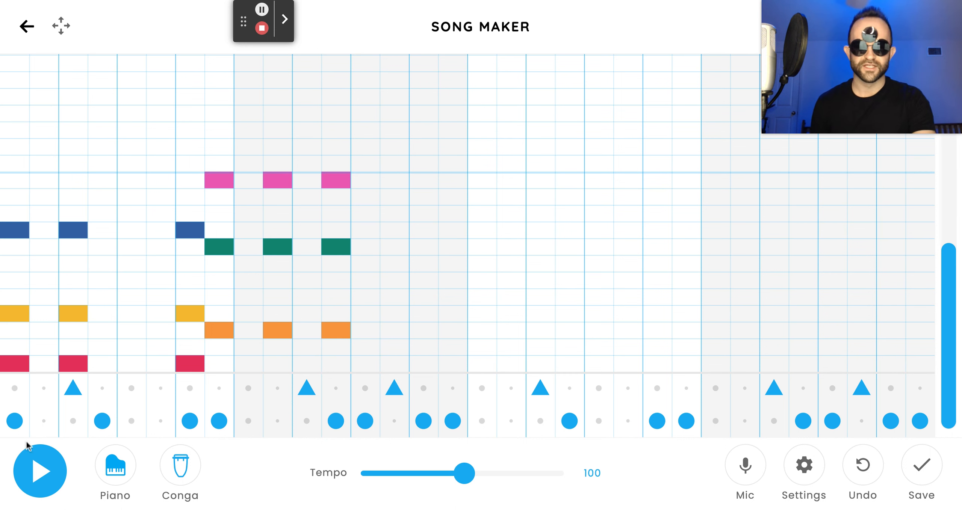
left_click(47, 476)
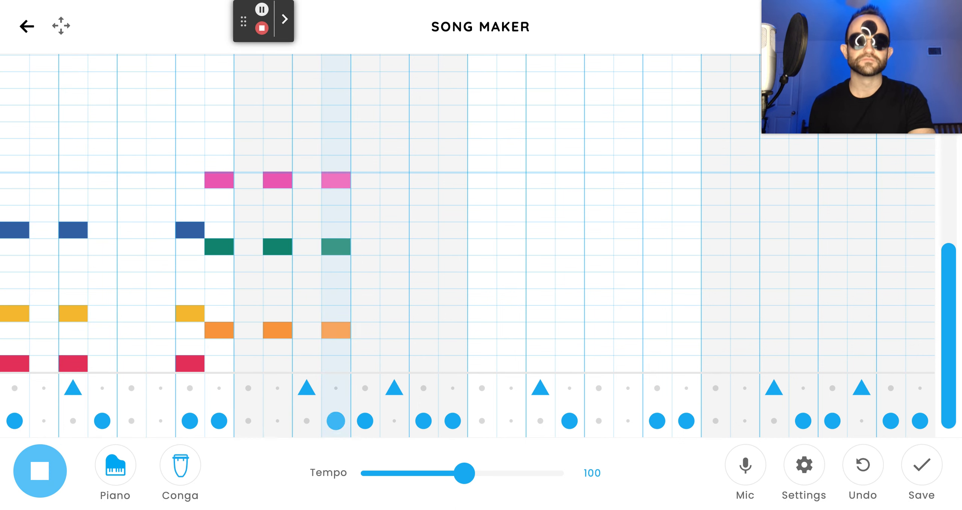
left_click(46, 474)
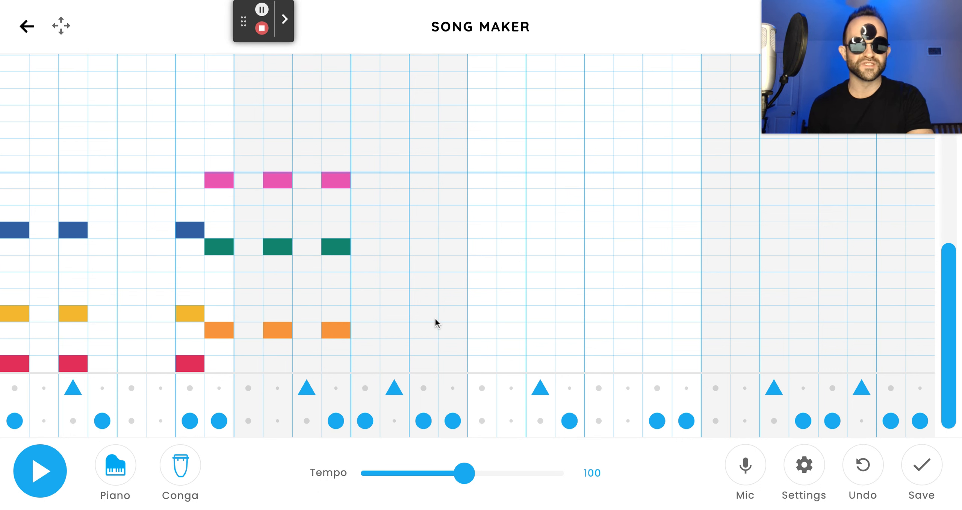
left_click(454, 329)
left_click(460, 247)
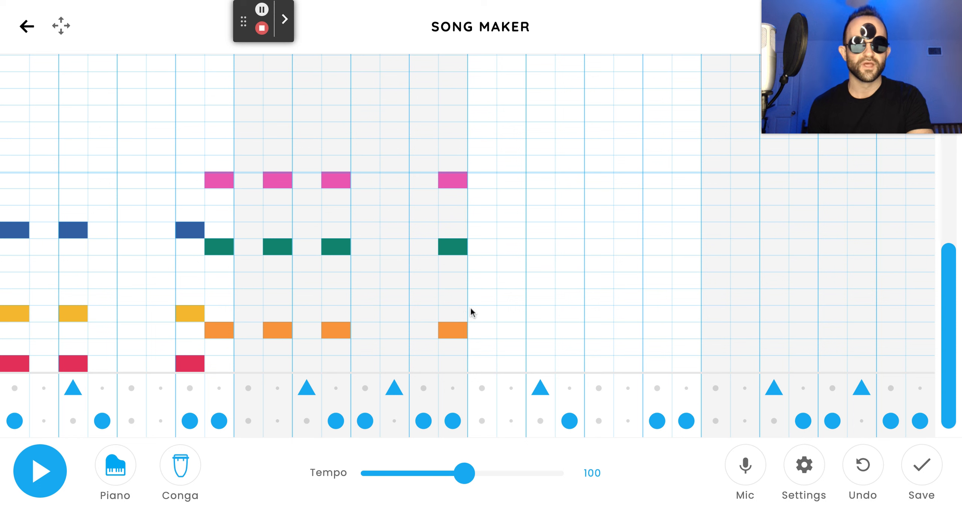
left_click(53, 475)
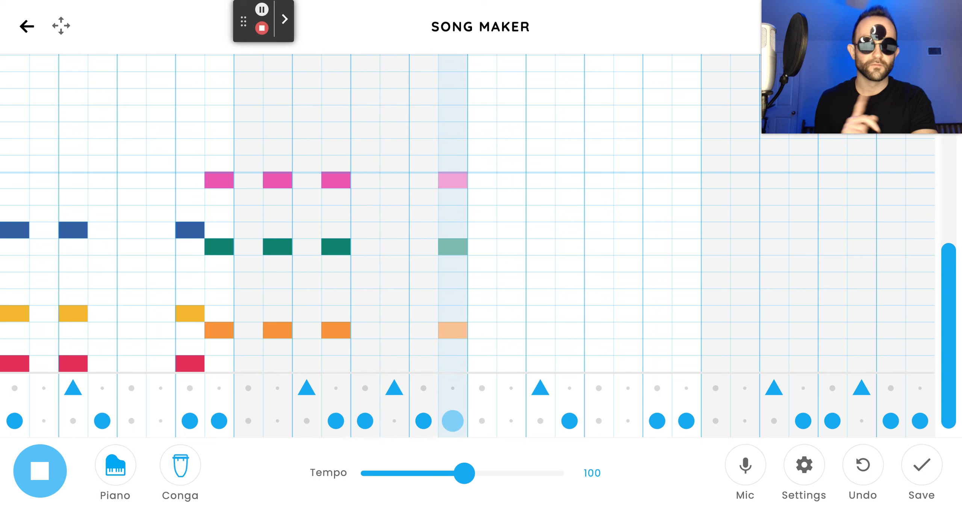
left_click(52, 474)
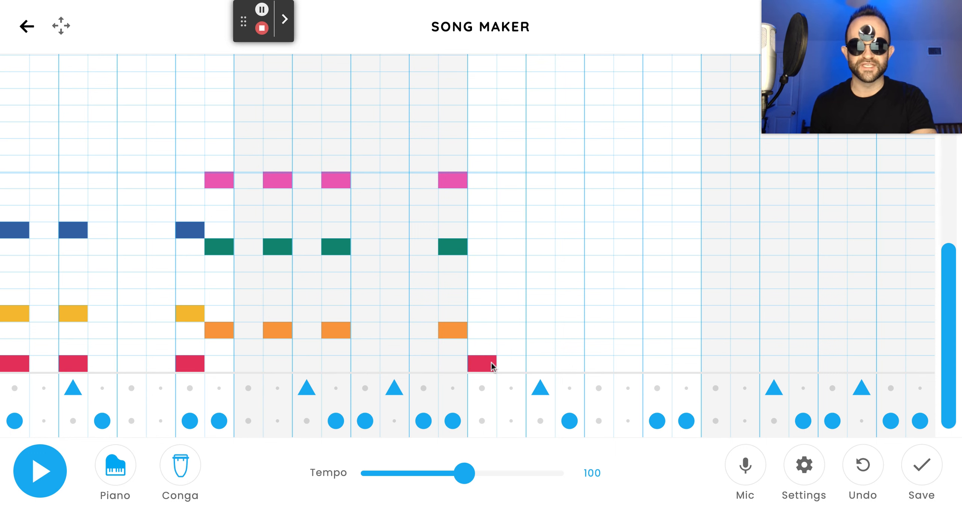
Step: Repeat bar 1's chords in bar 3: C, D♯ and G♯ on beats 1, 2 and 4, and D, G and B on 4-and
left_click(493, 315)
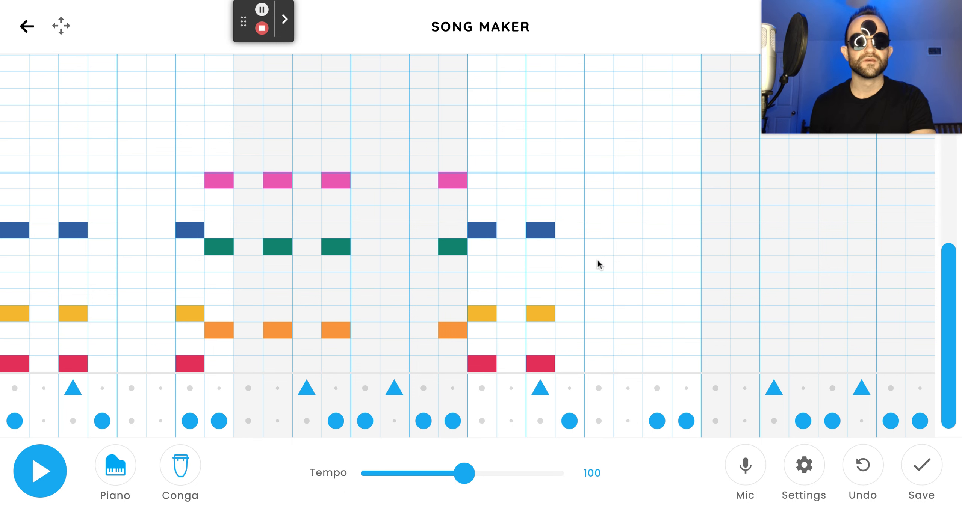
left_click(657, 364)
left_click(658, 327)
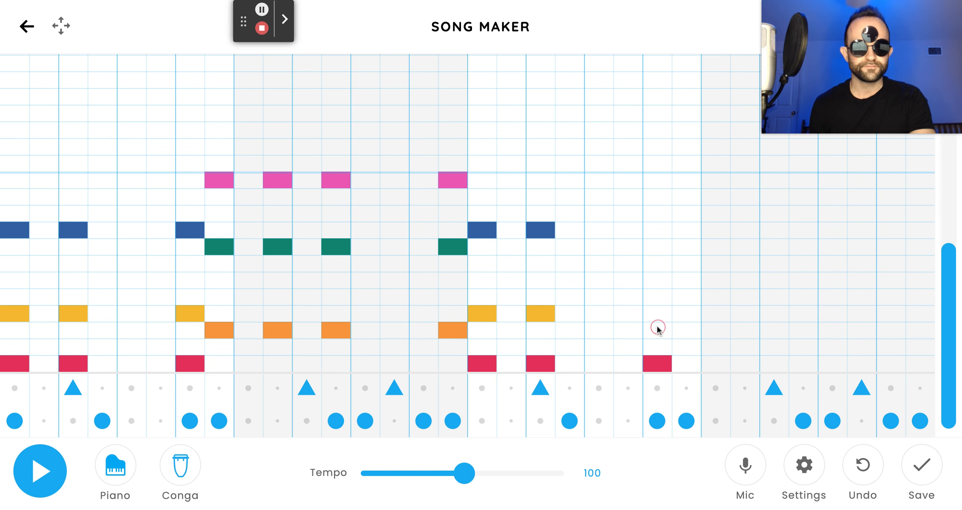
left_click(659, 307)
left_click(669, 231)
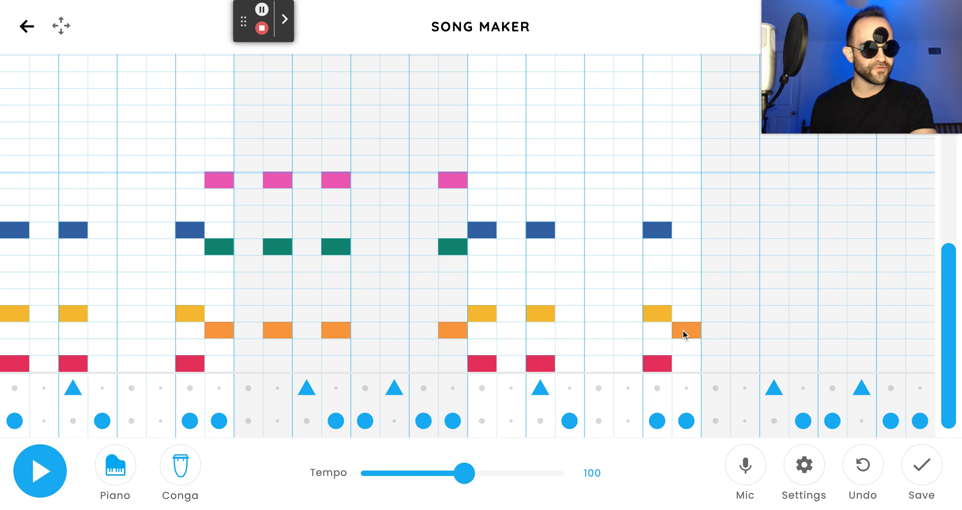
left_click(693, 247)
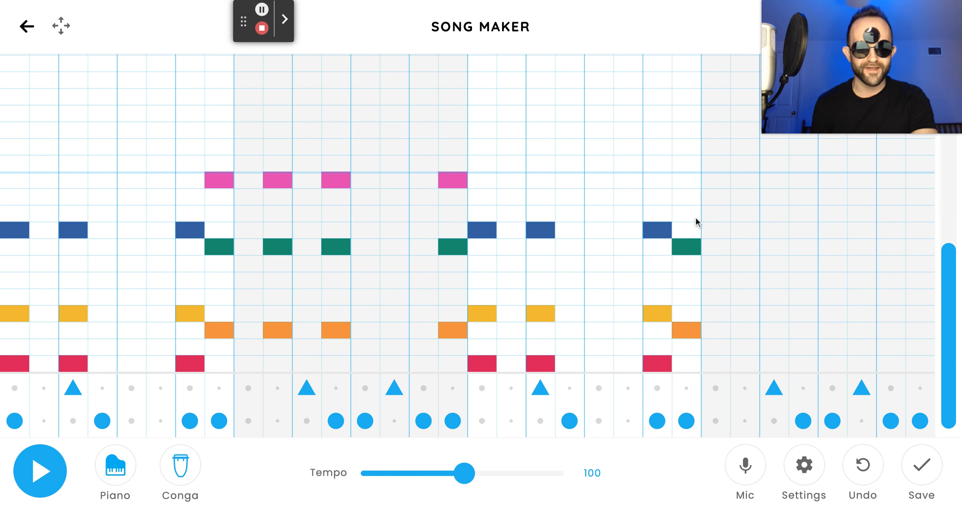
left_click(693, 183)
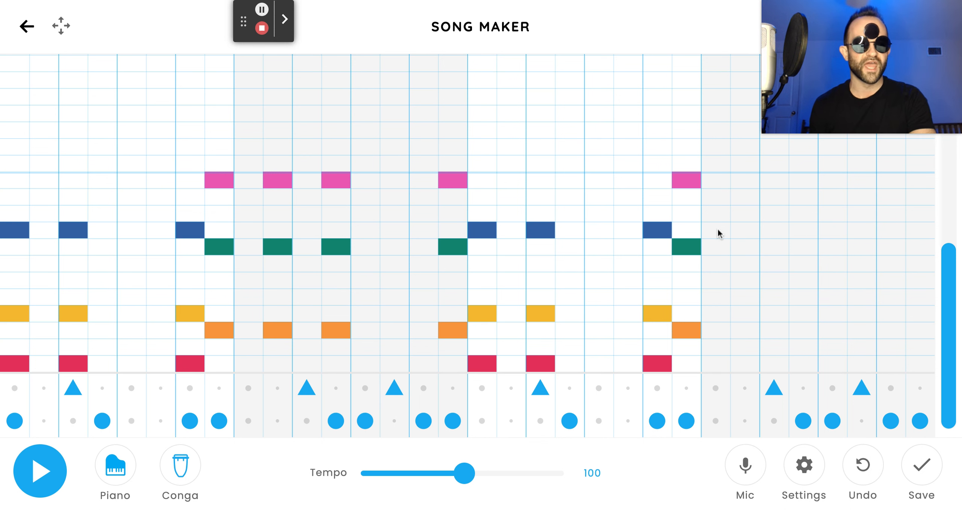
Step: Add D, G and B chords in bar 4 on 1-and, 2-and and beat 3, removing the extra low C notes, and play the song
left_click(748, 363)
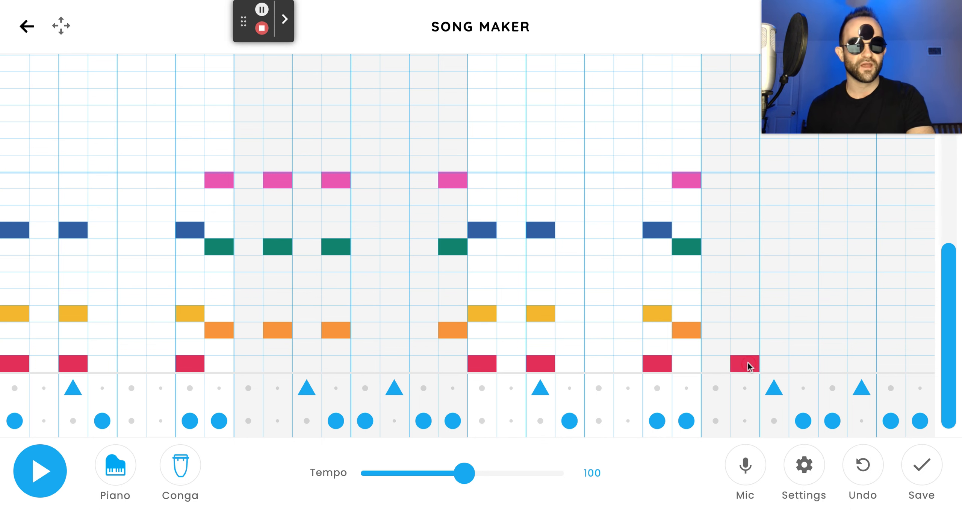
left_click(752, 333)
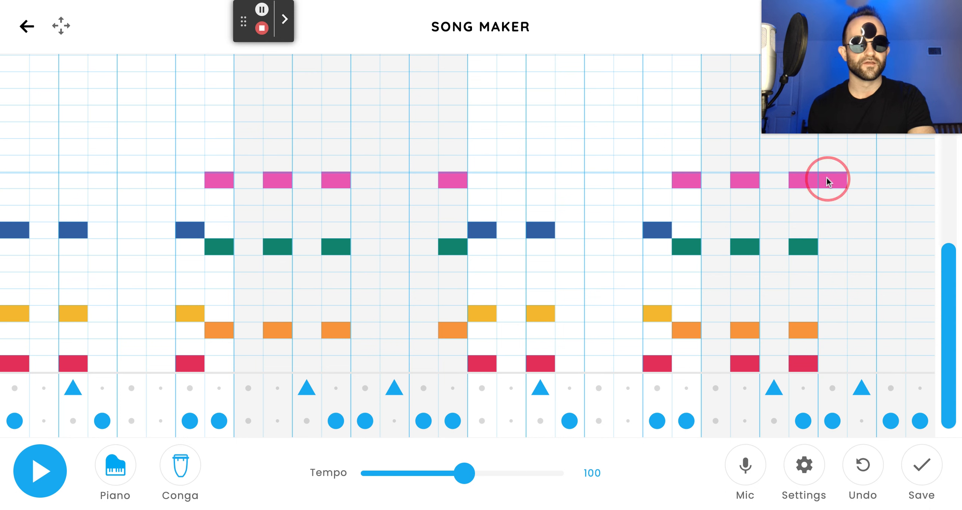
left_click(835, 331)
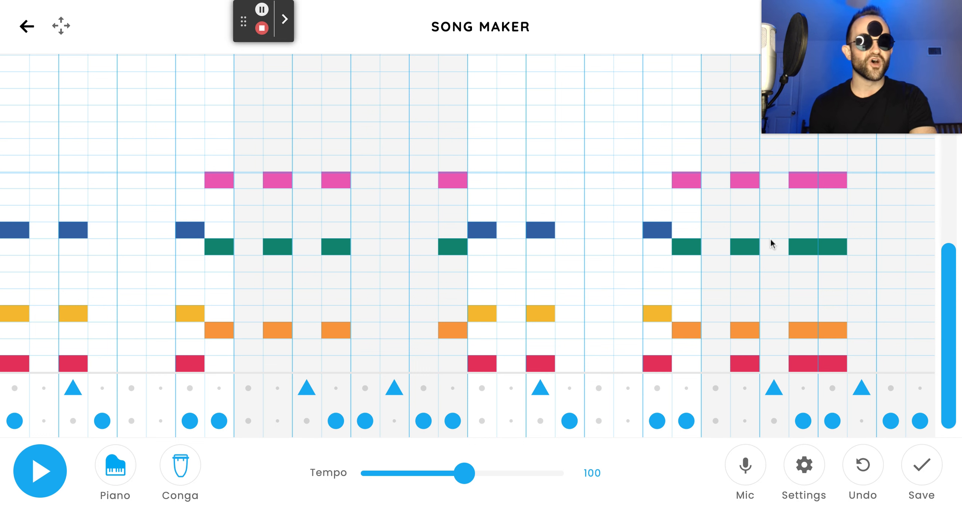
left_click(43, 482)
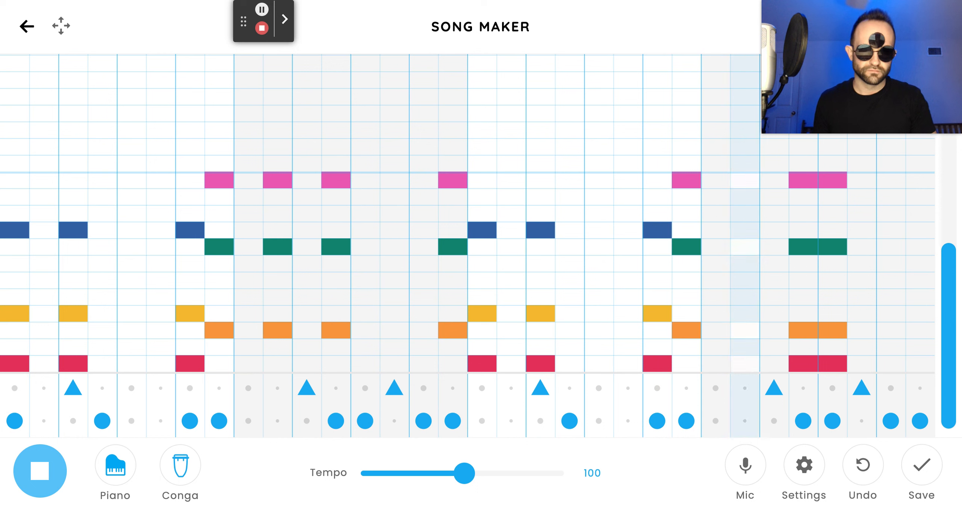
left_click(44, 479)
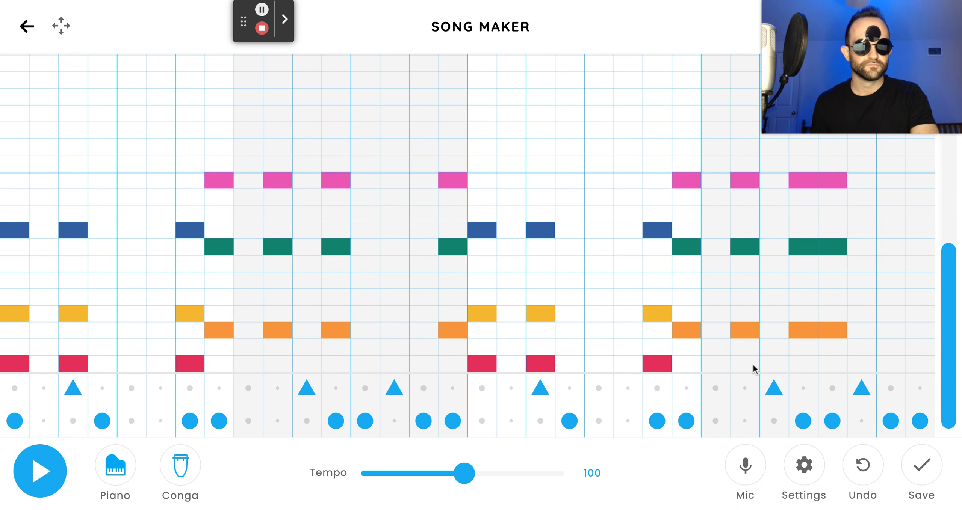
left_click(34, 469)
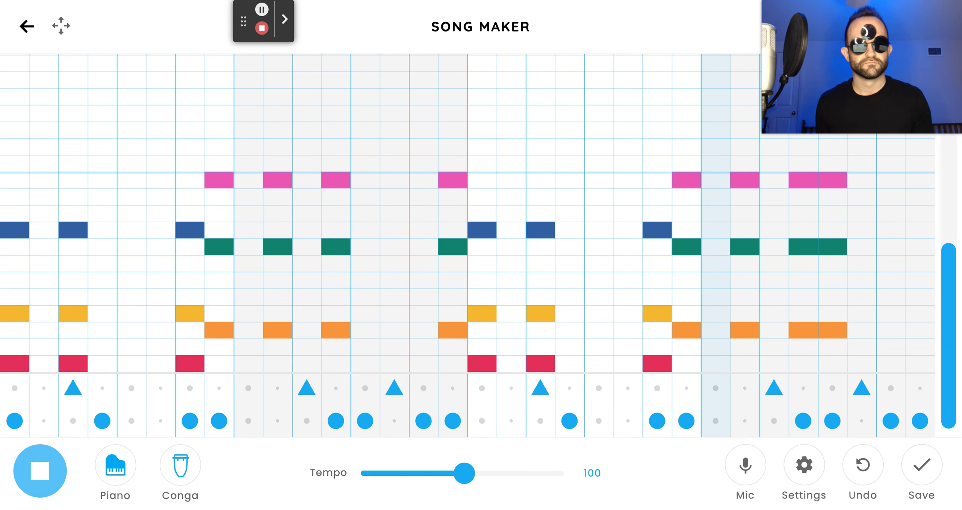
left_click(40, 472)
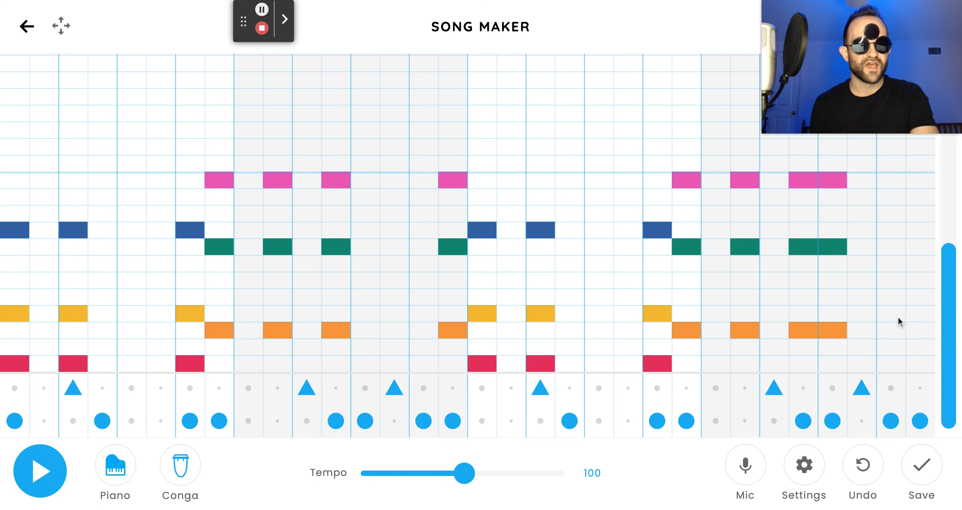
Step: Add F on beat 4 and G on 4-and of bar 4 in all three octaves, and play the full loop
left_click(897, 280)
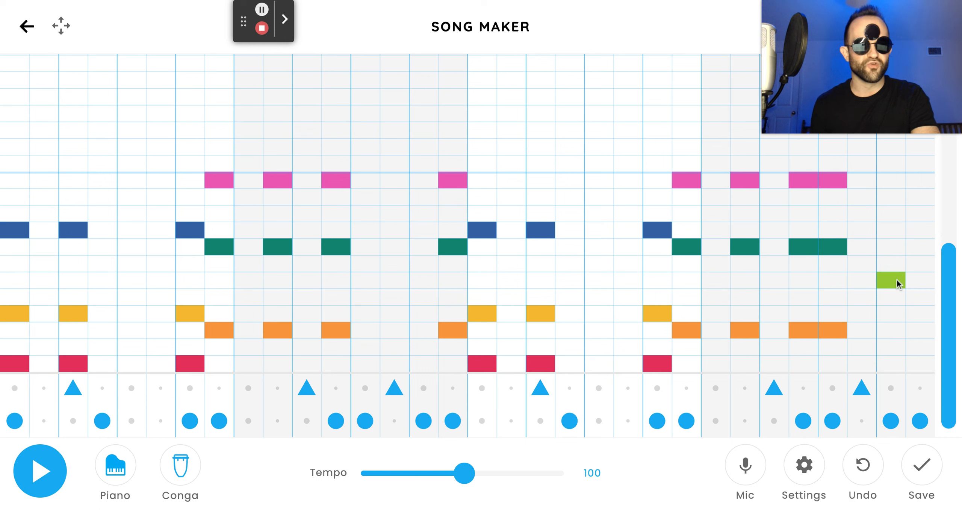
left_click(920, 247)
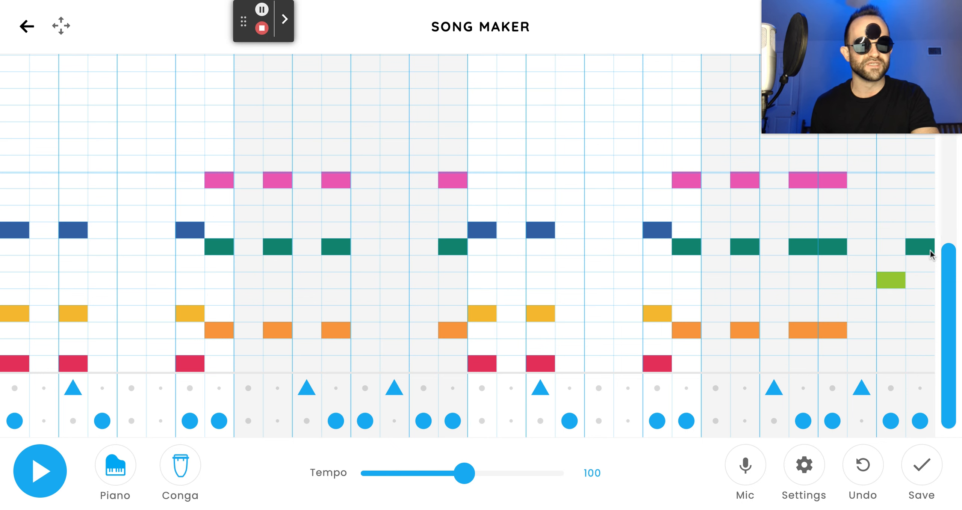
left_click(953, 277)
left_click_drag(954, 278, 959, 167)
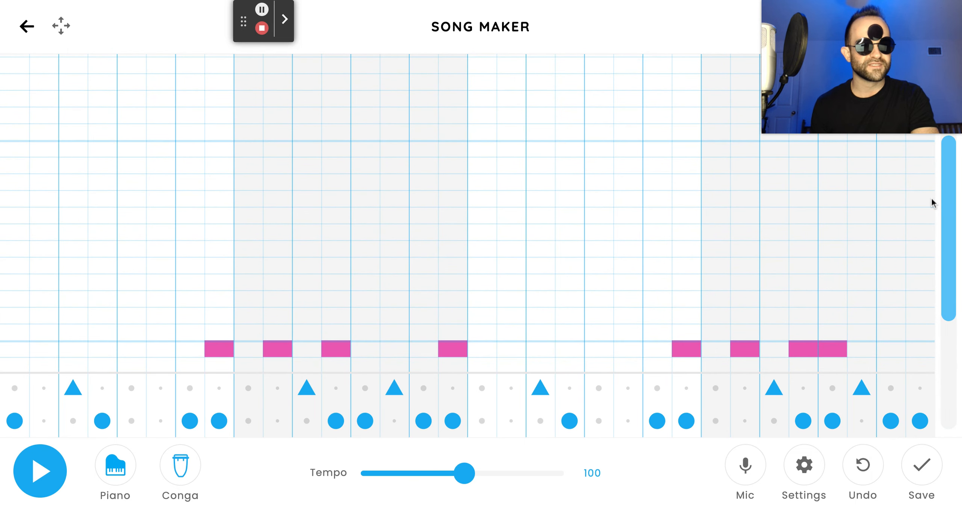
left_click(894, 248)
left_click(919, 215)
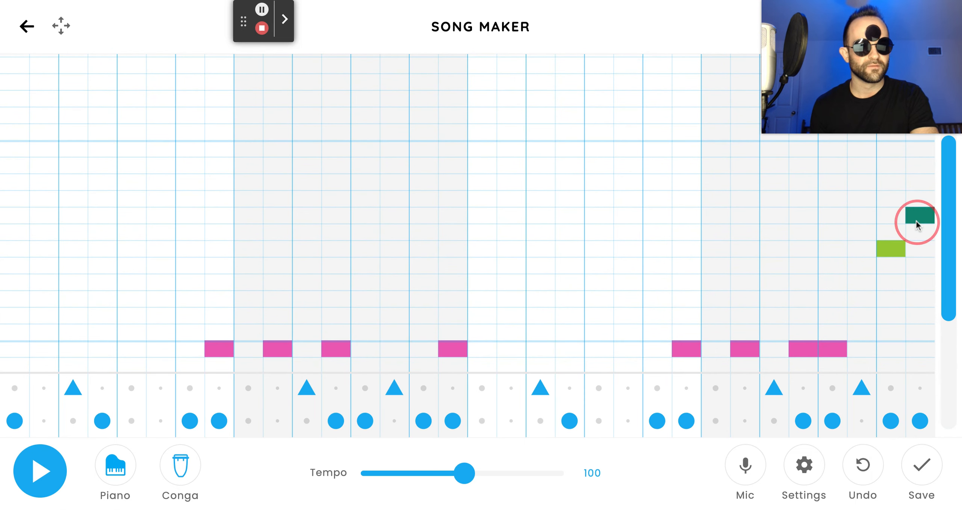
mouse_move(945, 217)
left_mouse_down()
mouse_move(949, 162)
mouse_move(953, 207)
left_mouse_up()
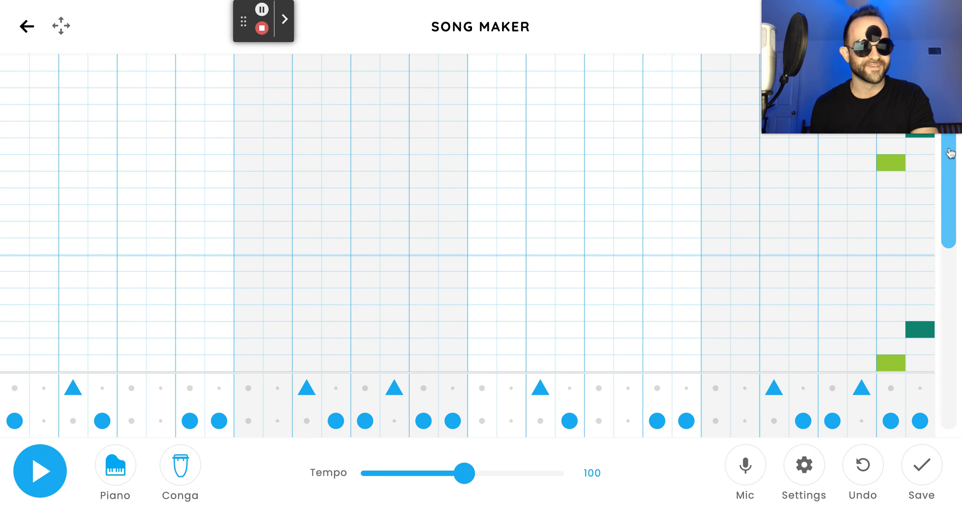
left_click_drag(951, 149, 959, 185)
scroll(949, 299, "up", 2)
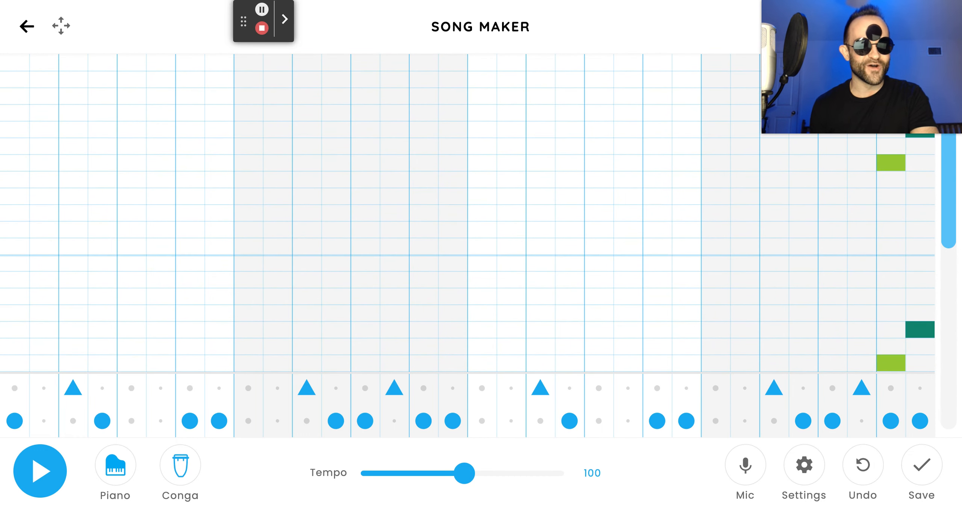
left_click_drag(948, 149, 941, 330)
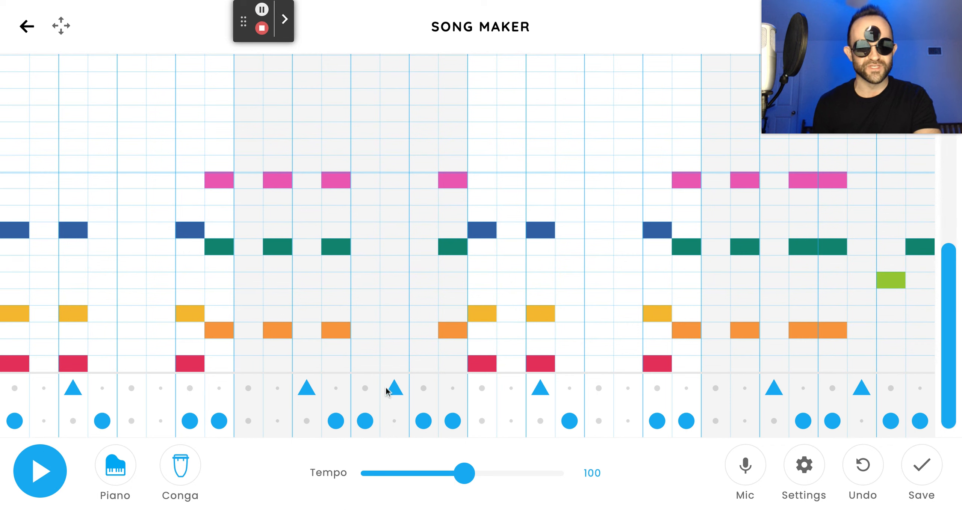
left_click(40, 482)
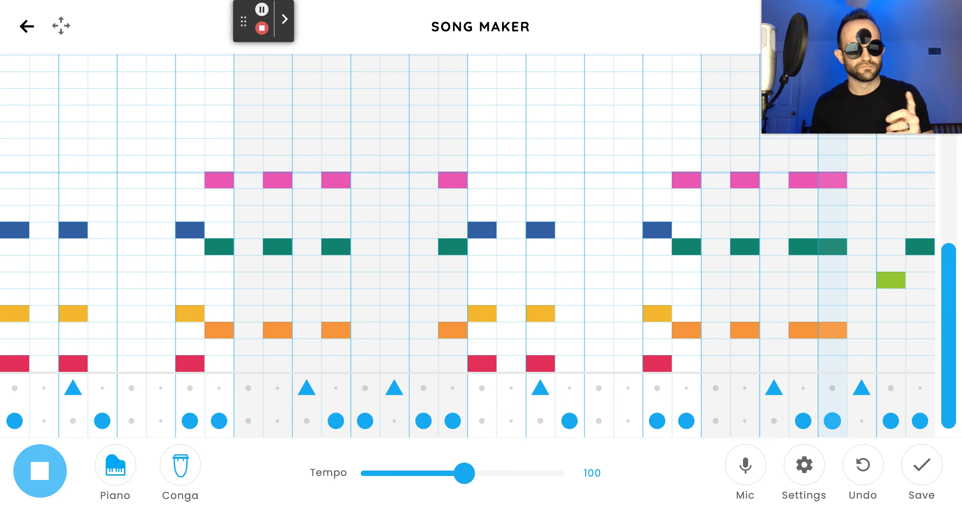
Step: Add the bar 1 melody: top-octave D♯ on beats 2, 3 and 4 and D on 4-and, middle-octave G♯ on 2-and and 3-and; play it
left_click(40, 471)
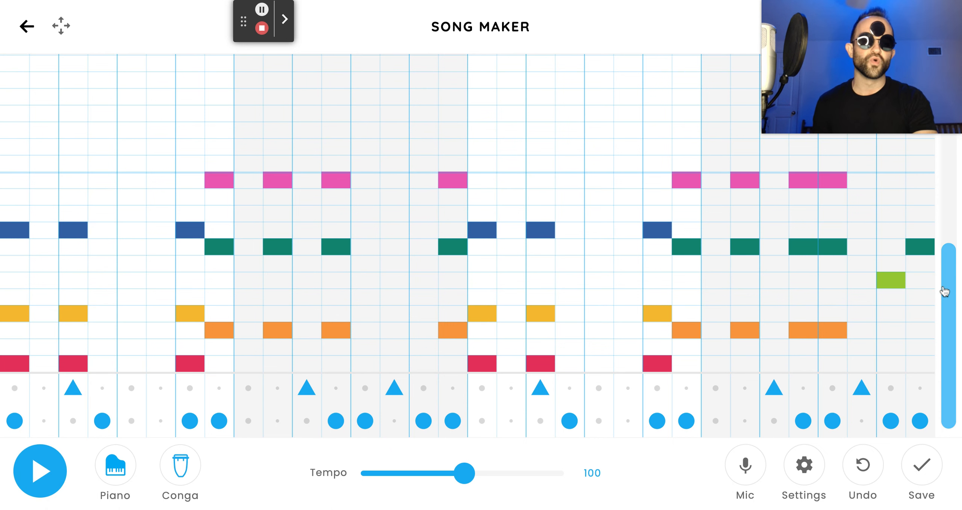
left_click_drag(951, 290, 951, 306)
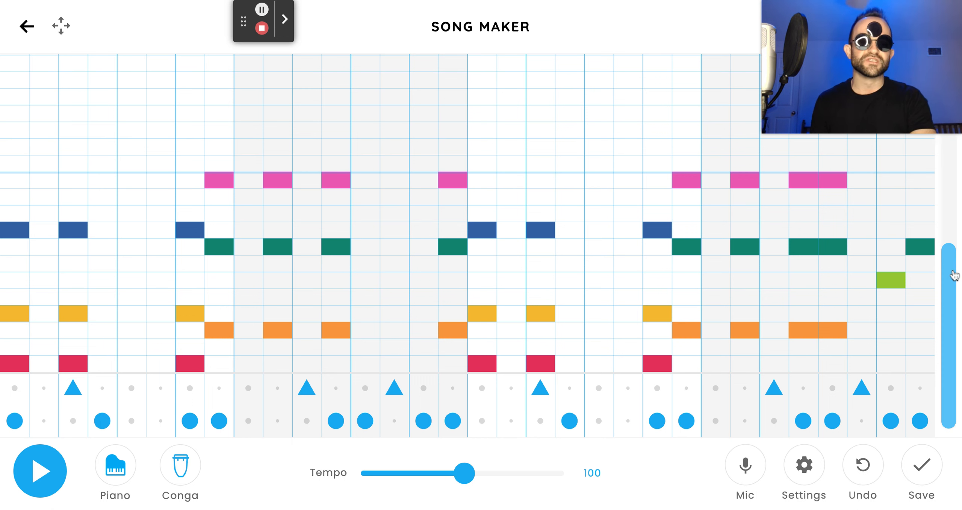
left_click(951, 297)
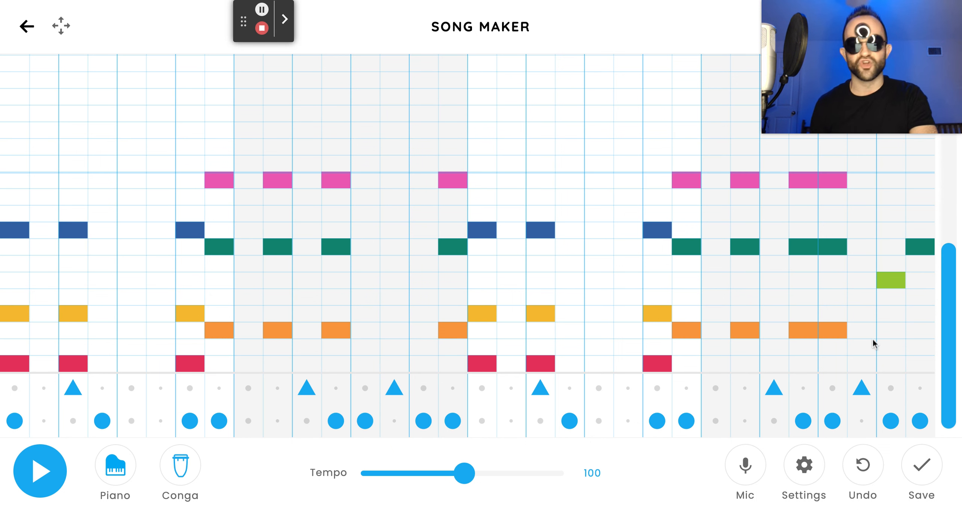
left_click_drag(952, 299, 951, 117)
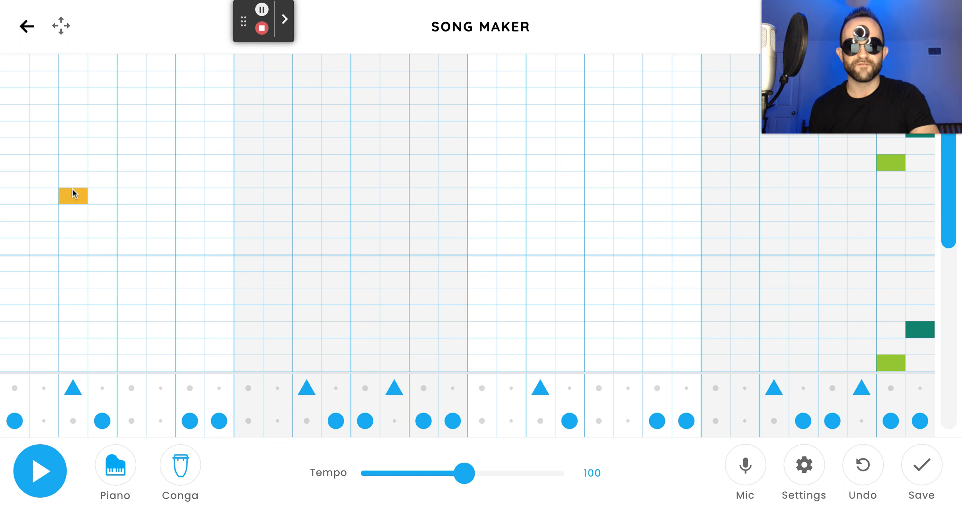
left_click(108, 319)
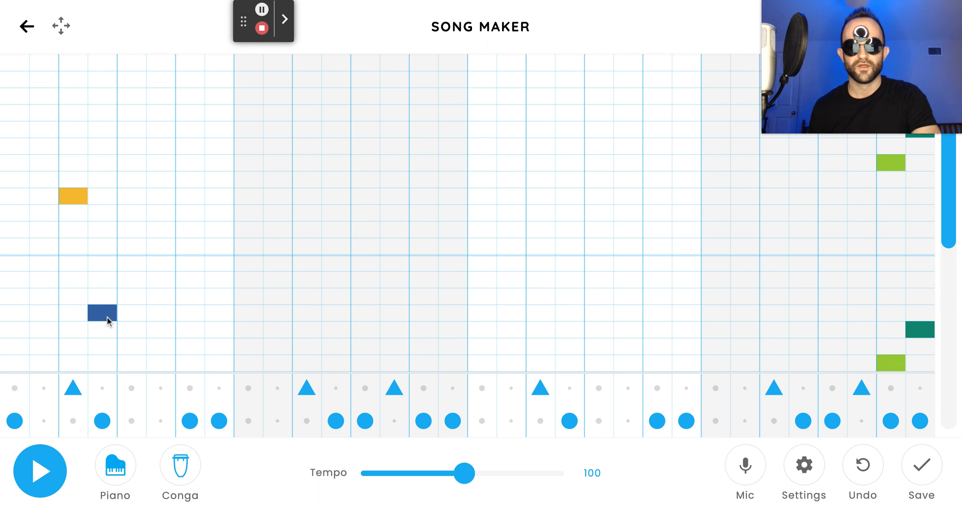
left_click(163, 314)
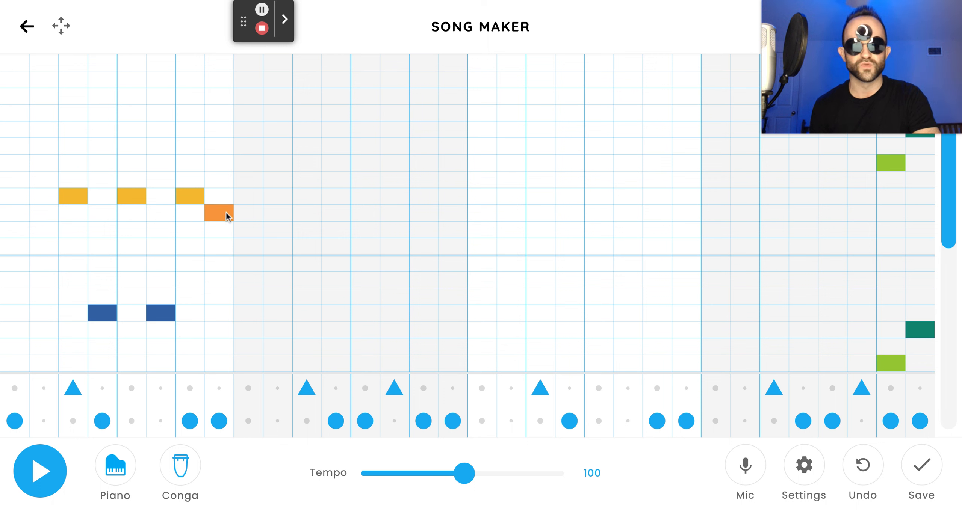
left_click(31, 480)
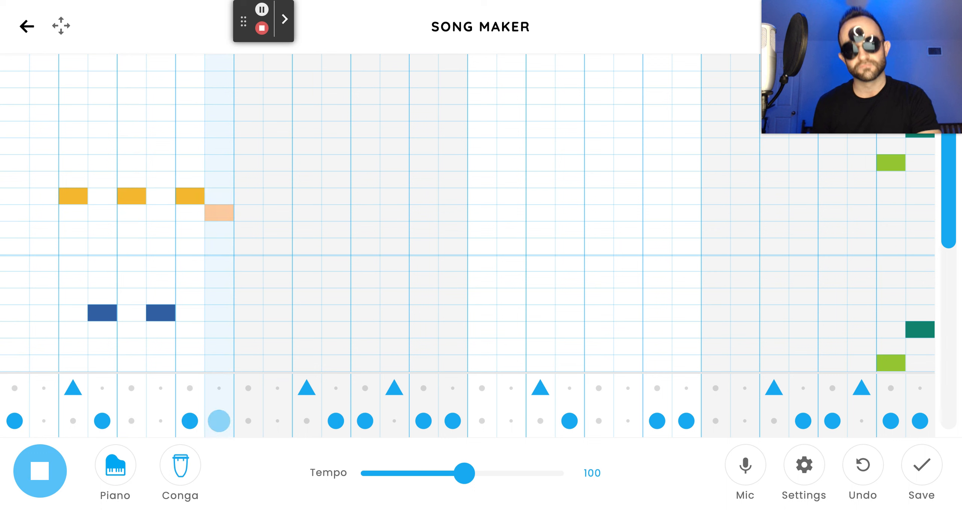
key("space")
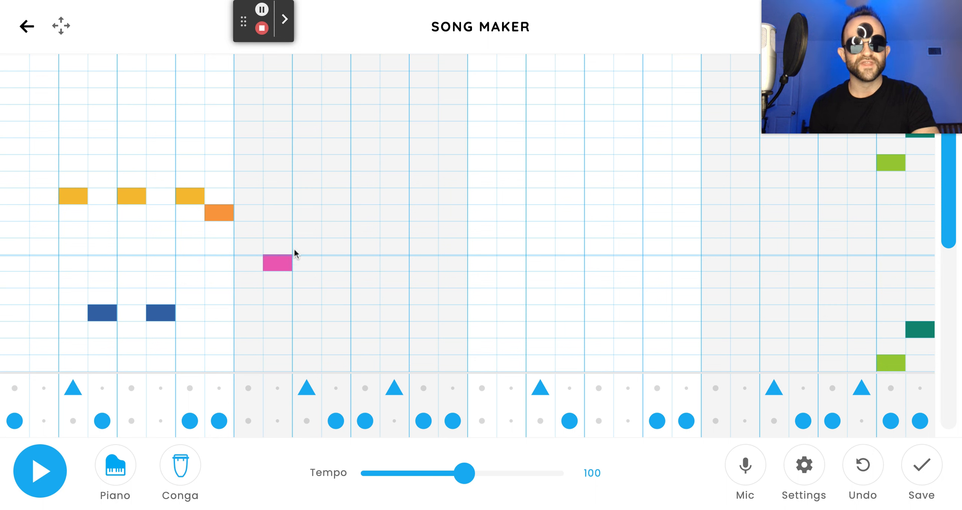
Step: Continue the melody in bar 2's middle octave with B on 1-and, G on 2-and, F on 3-and and G on 4-and
left_click(332, 314)
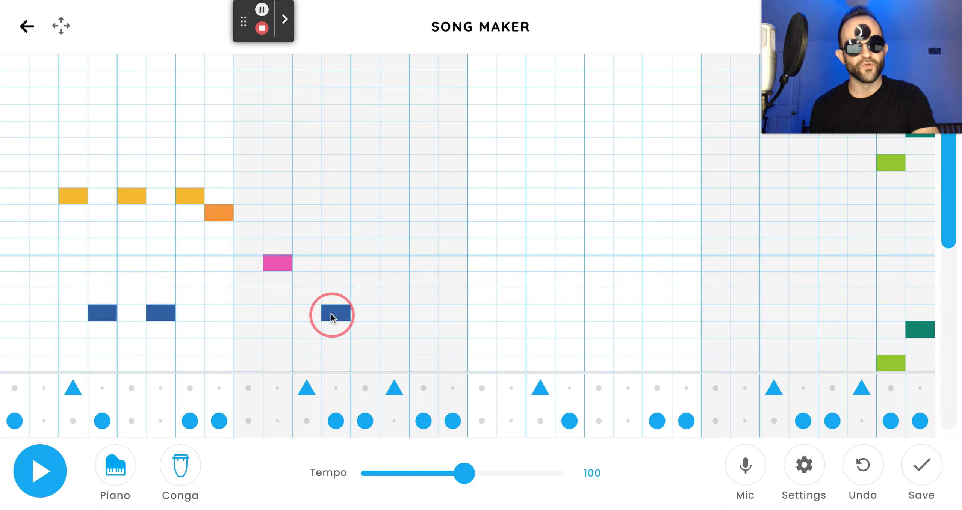
left_click(331, 315)
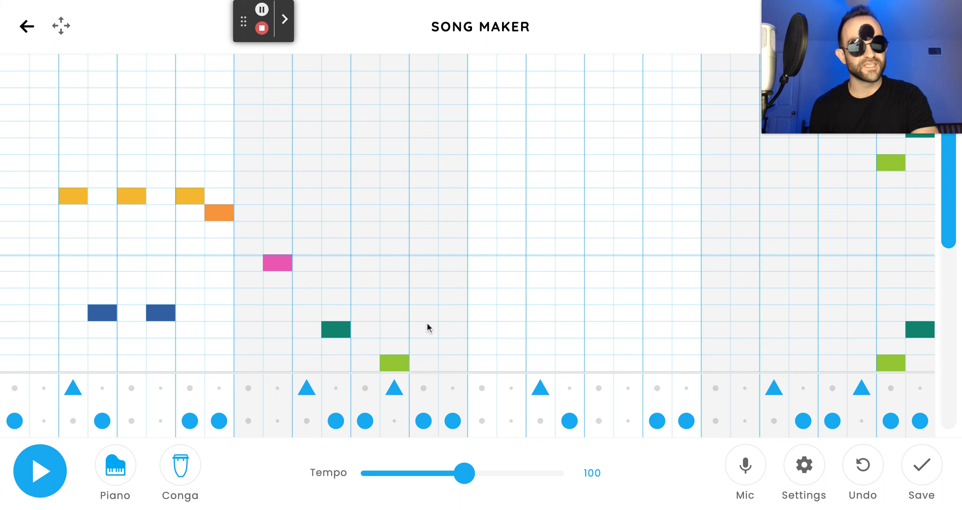
left_click(451, 334)
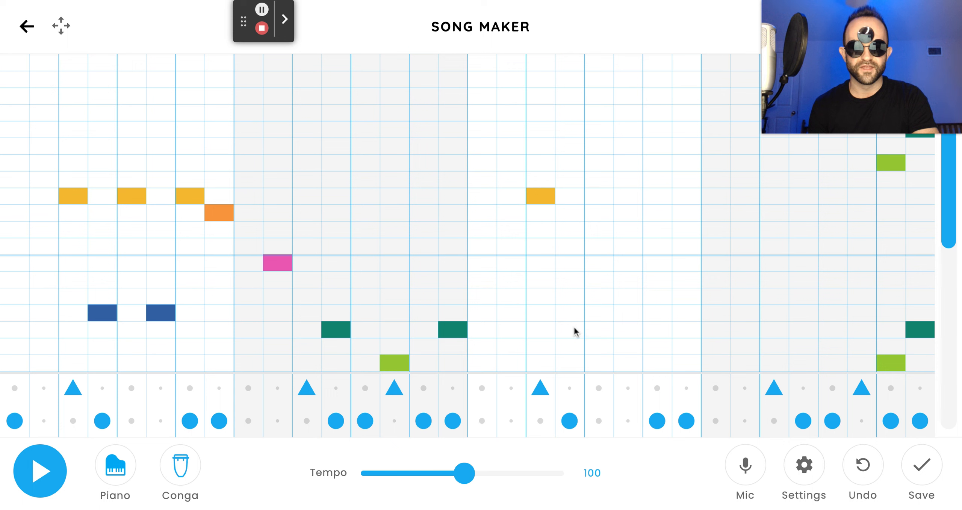
Step: Repeat bar 1's melody in bar 3, replacing the last note with top-octave F on 4-and, and play the song
left_click(601, 197)
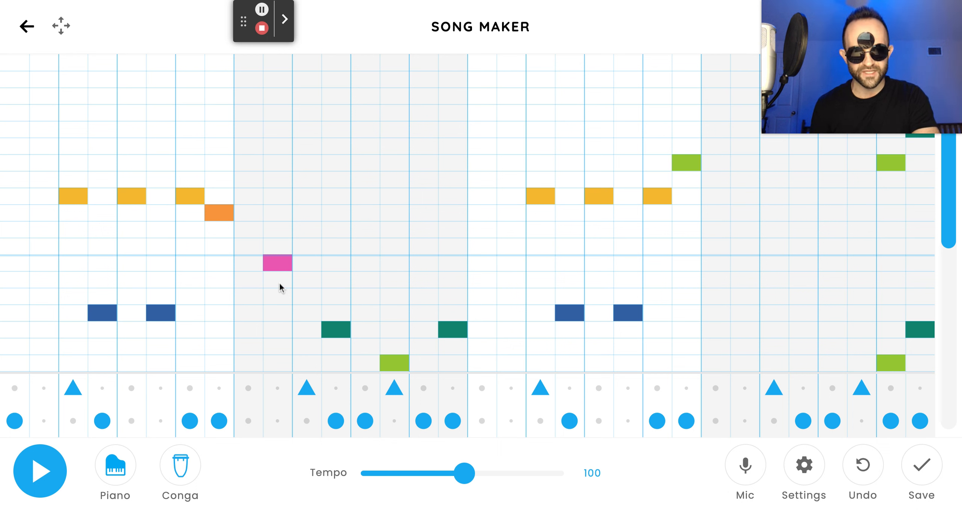
left_click(37, 479)
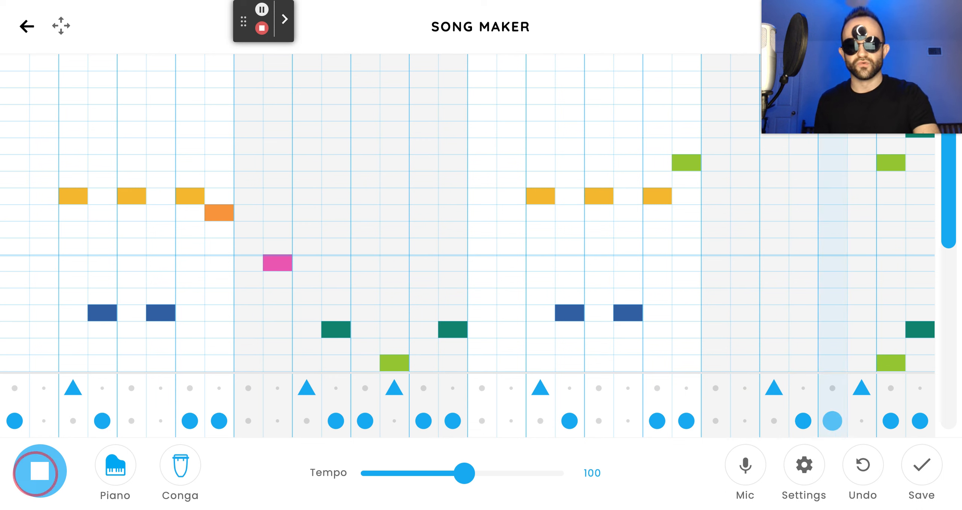
left_click(40, 471)
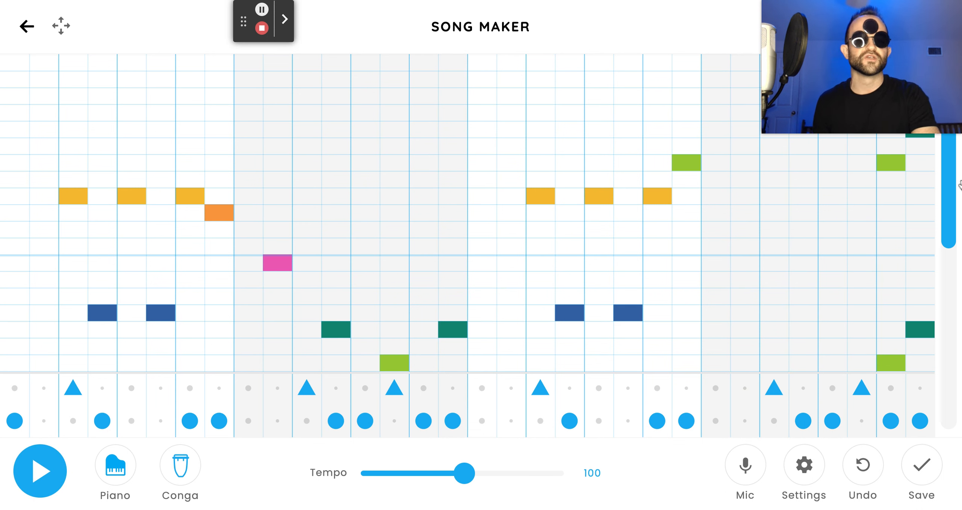
Step: Add a top-octave D on 1-and of bar 4 to finish the melody, and play the full song
mouse_move(894, 99)
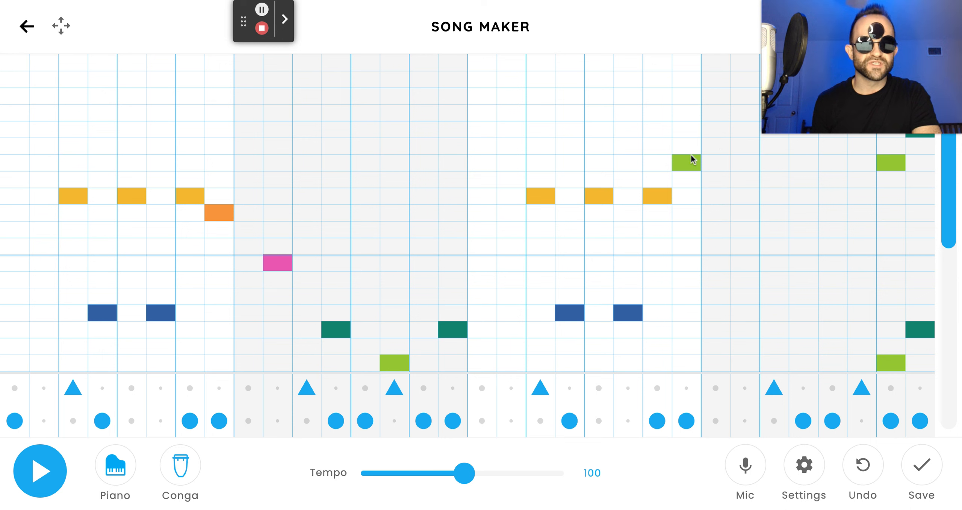
left_click(746, 214)
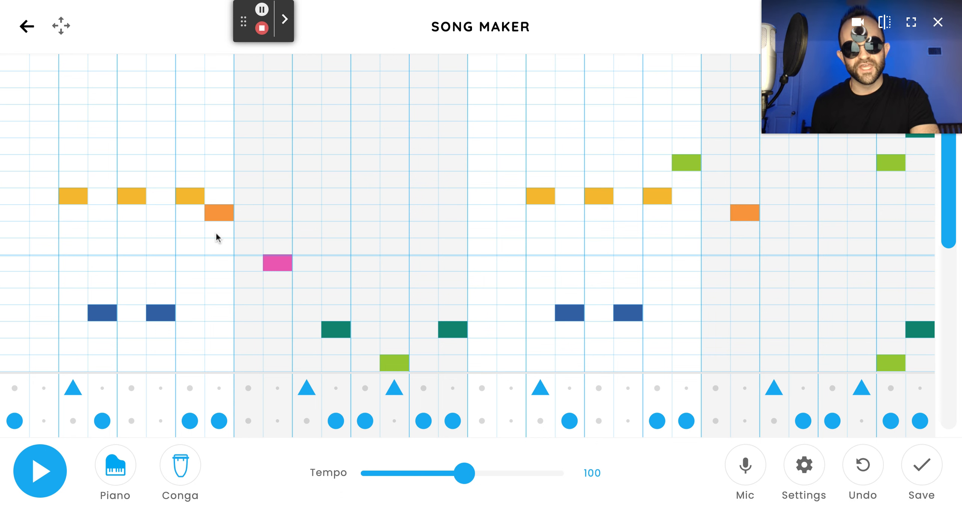
left_click(40, 487)
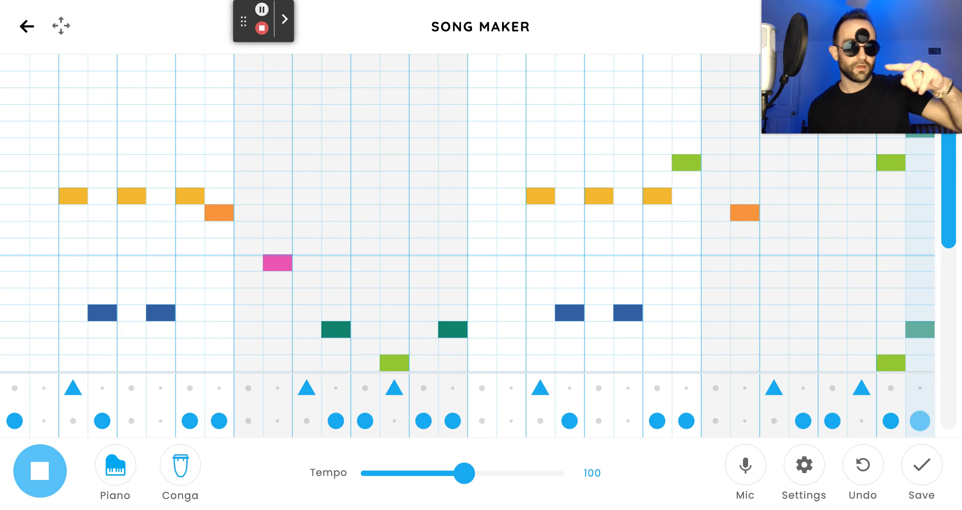
left_click(40, 472)
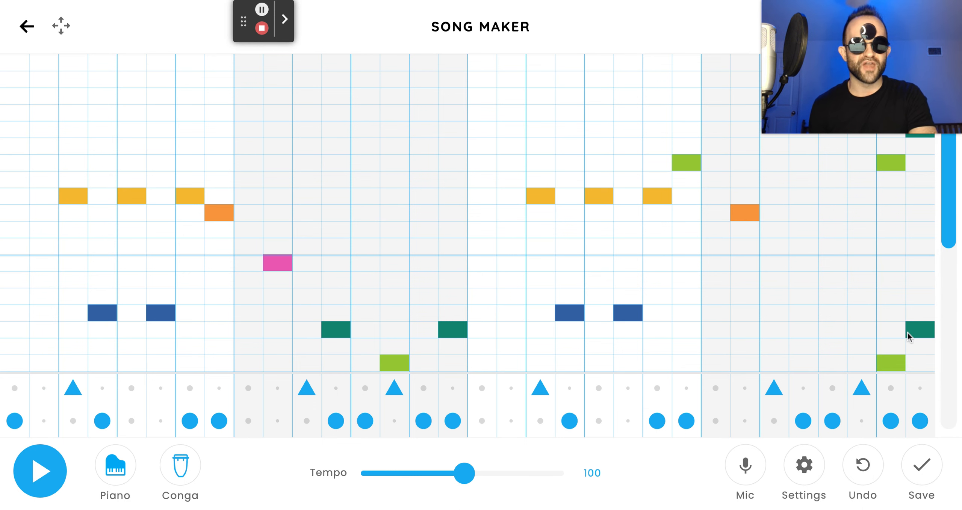
mouse_move(954, 213)
left_mouse_down()
mouse_move(948, 401)
mouse_move(954, 220)
left_mouse_up()
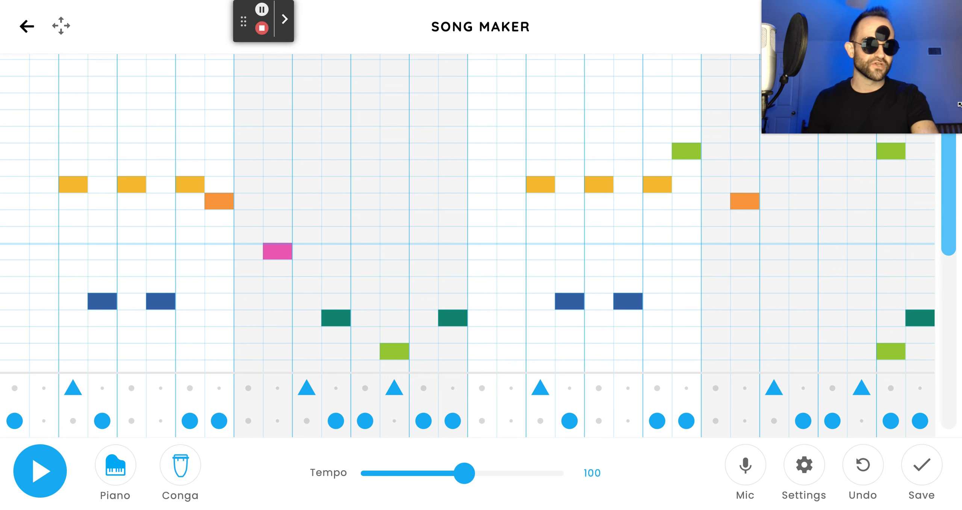
left_click_drag(884, 77, 882, 113)
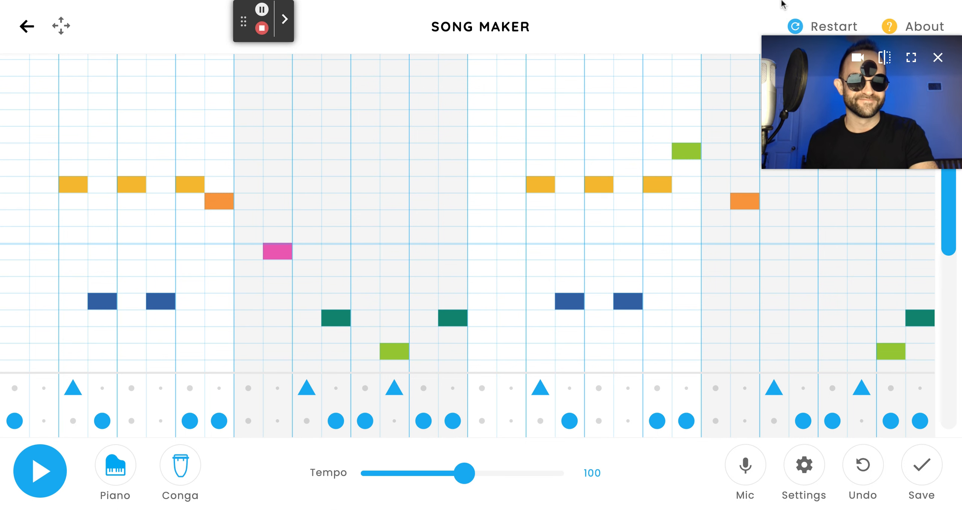